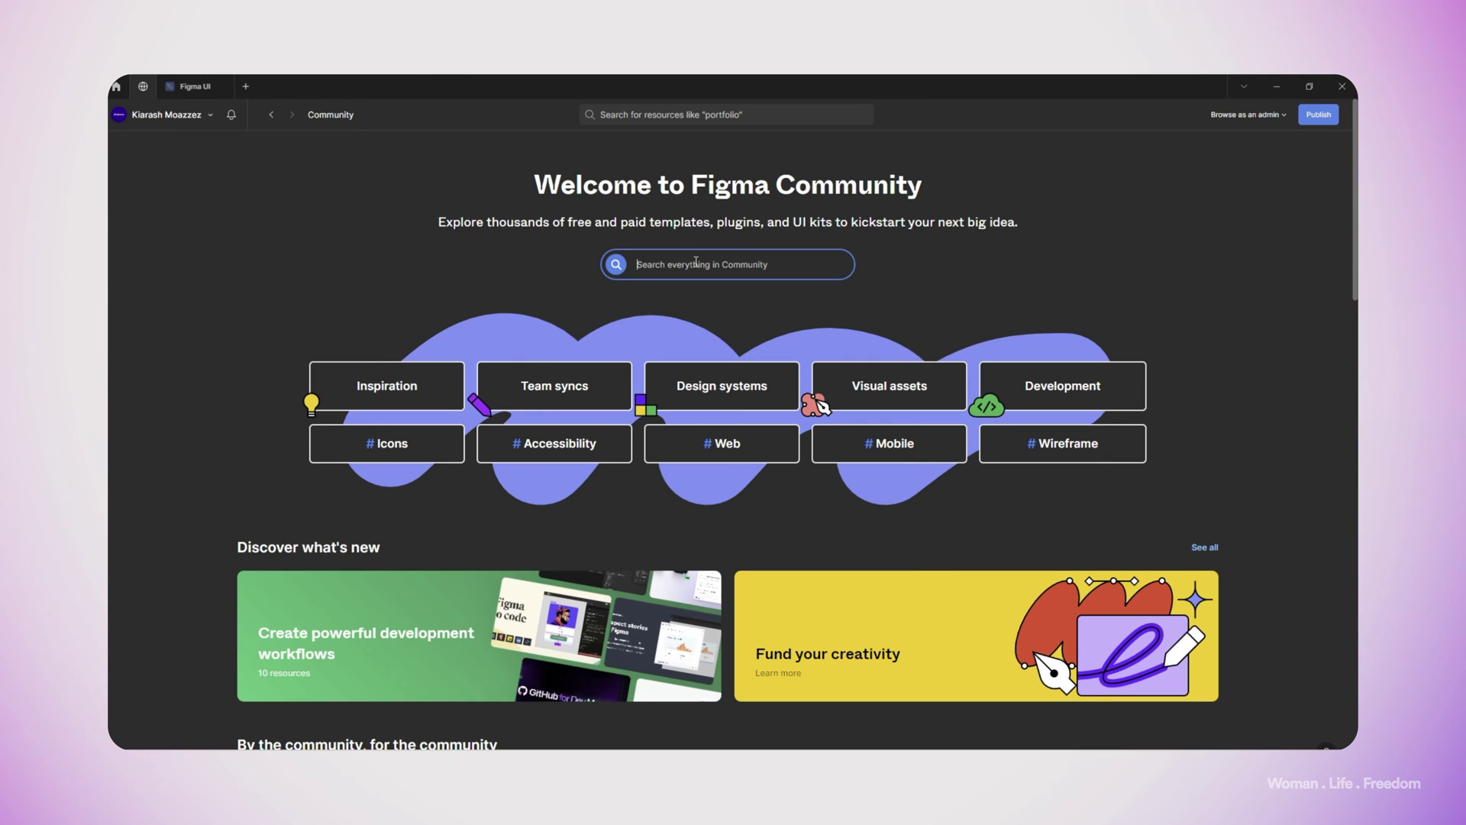
# Step: Search the Figma Community for "apple" and open Apple's visionOS design library from its creator page as an editable file
pyautogui.write('apple')
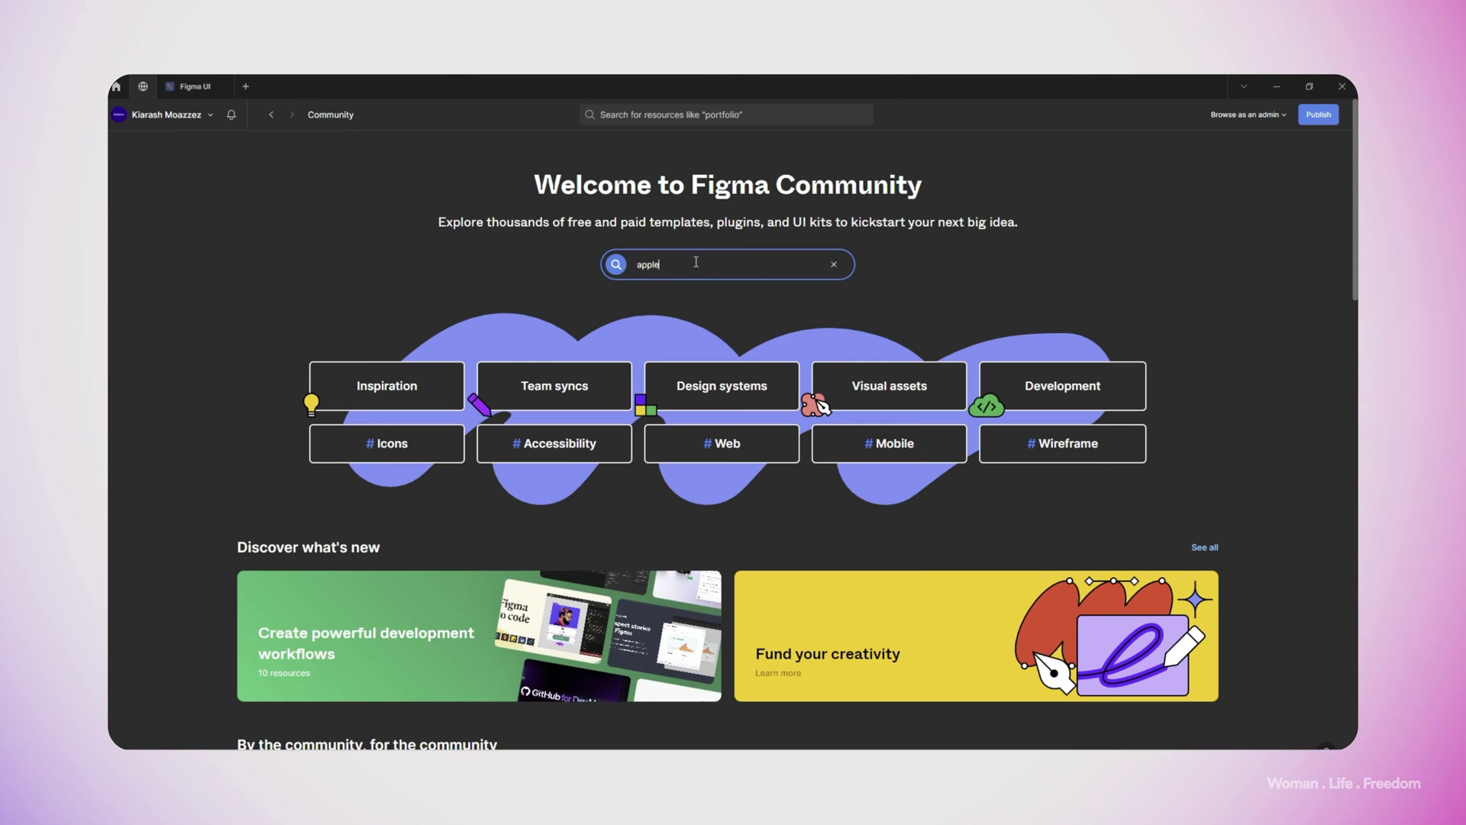
pyautogui.press('Return')
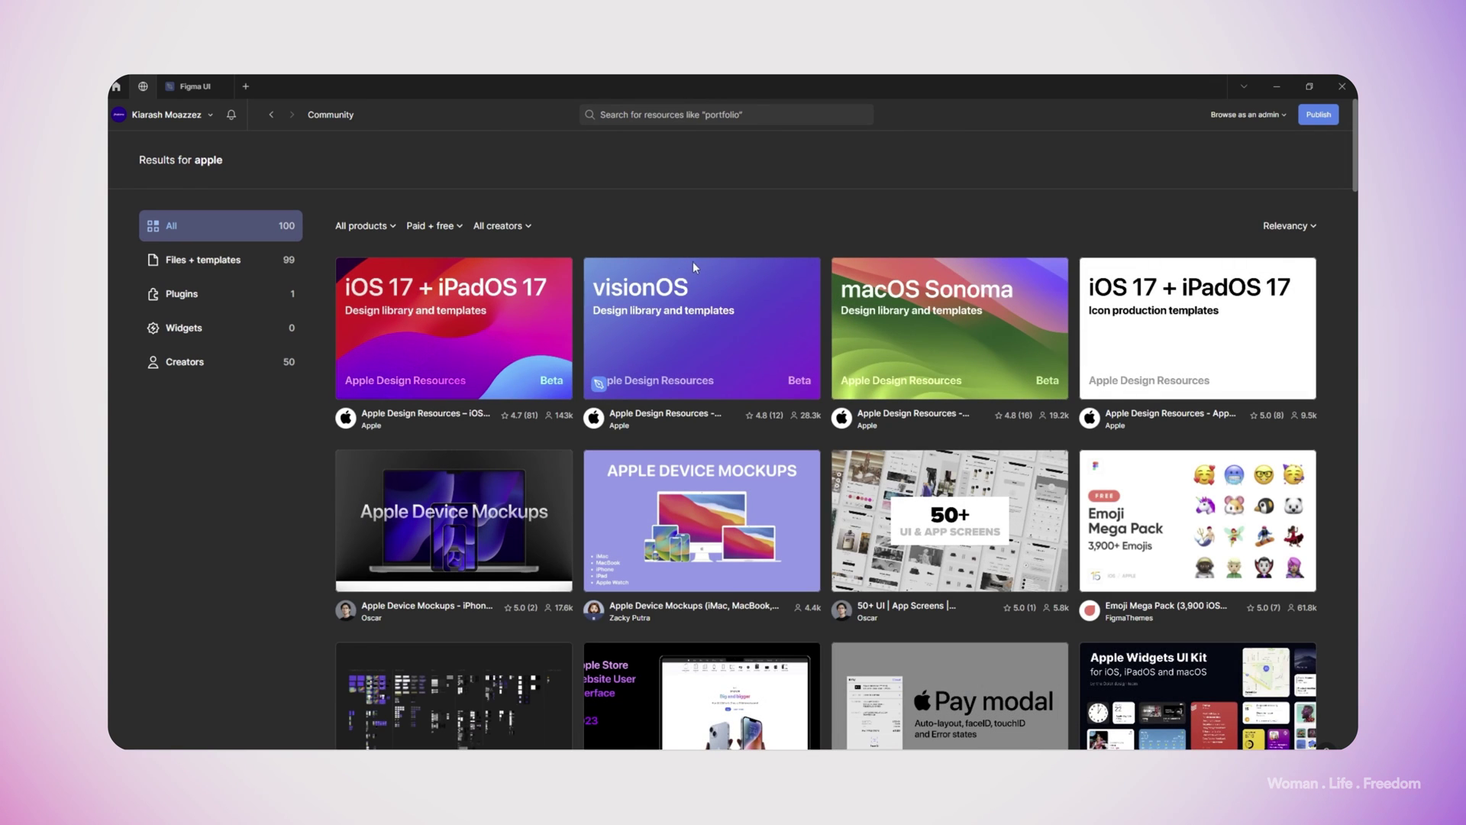
pyautogui.click(369, 425)
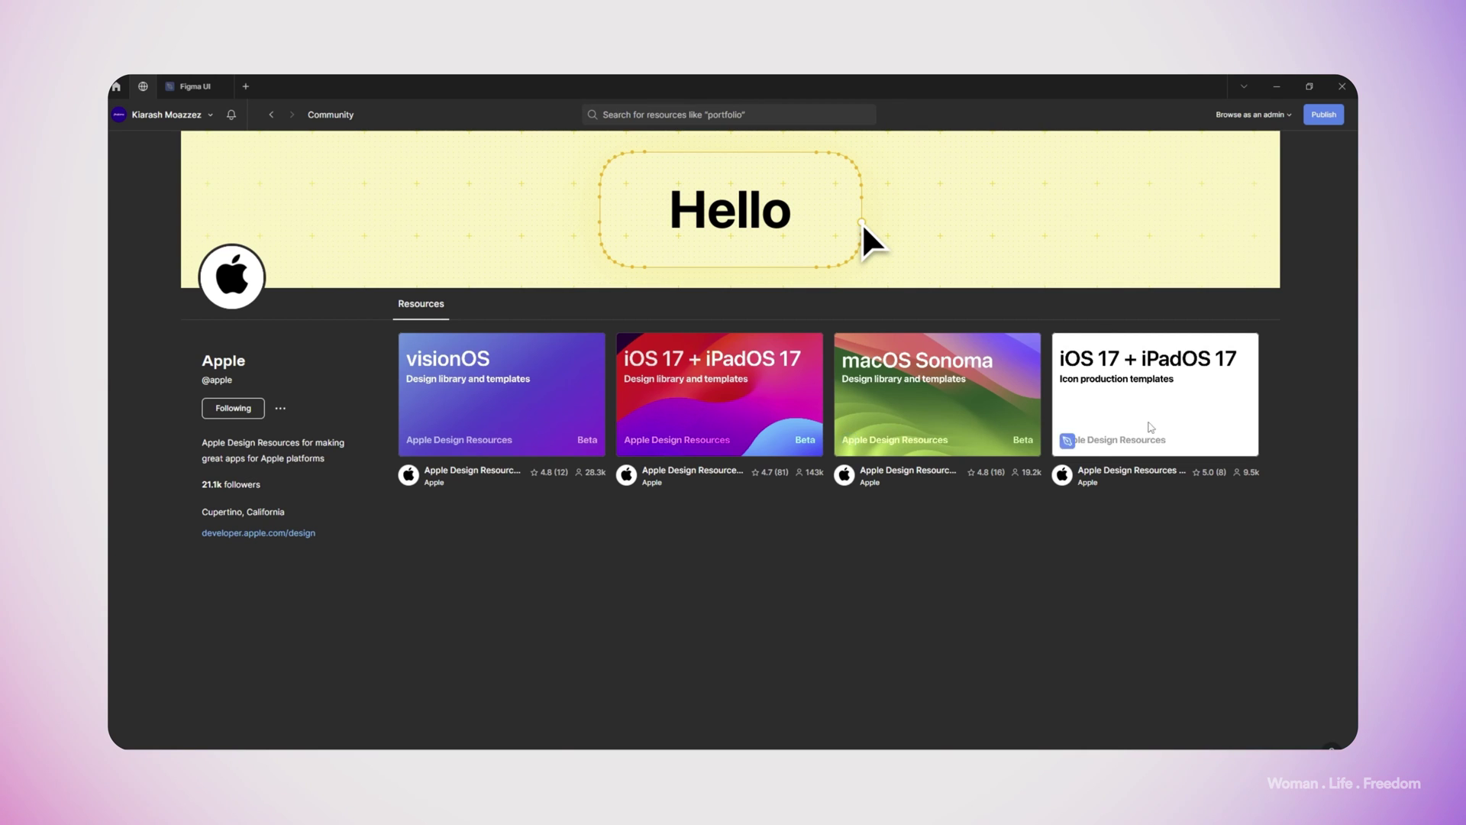
pyautogui.click(531, 422)
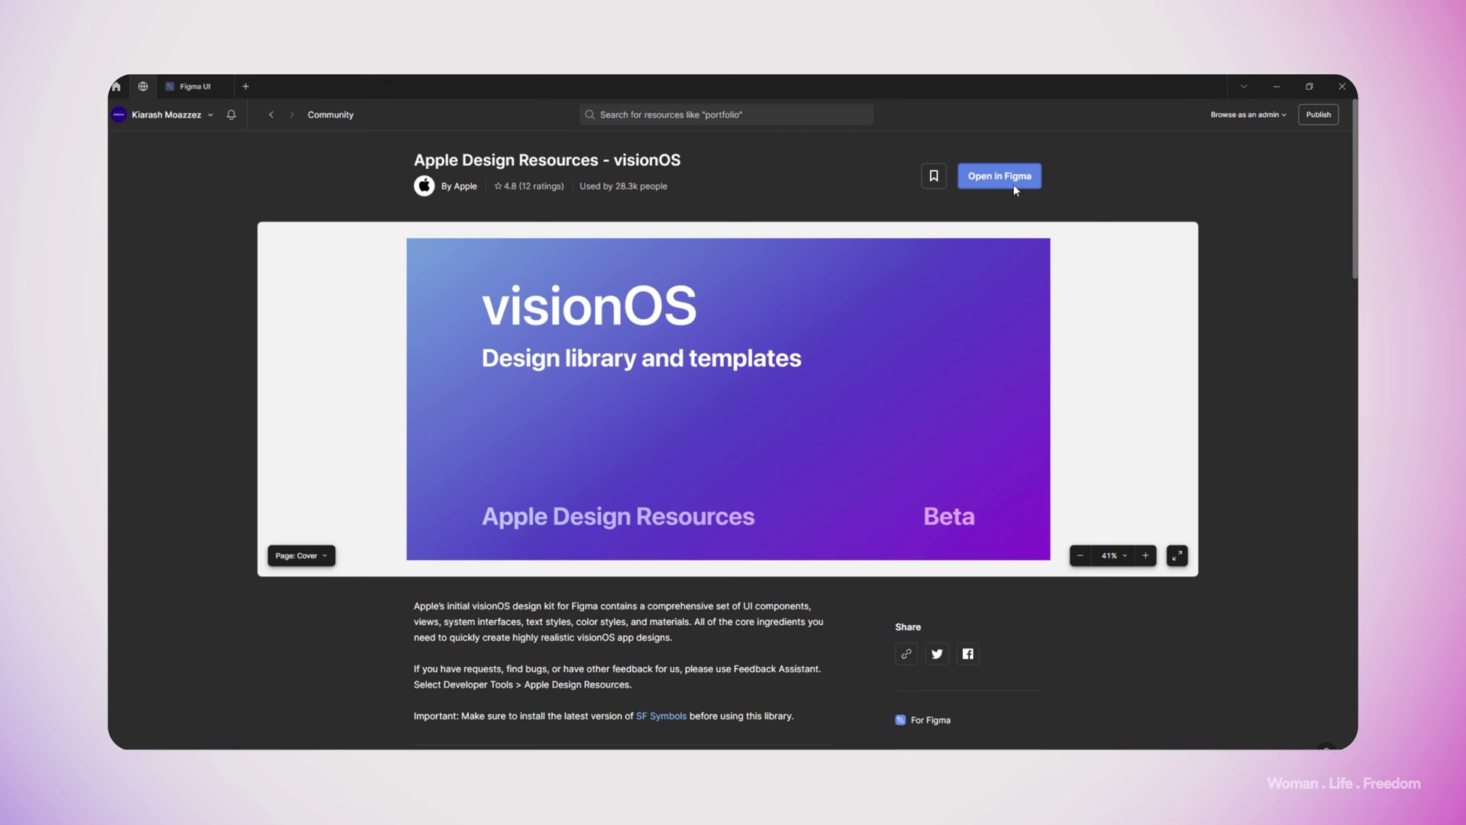
pyautogui.click(1014, 185)
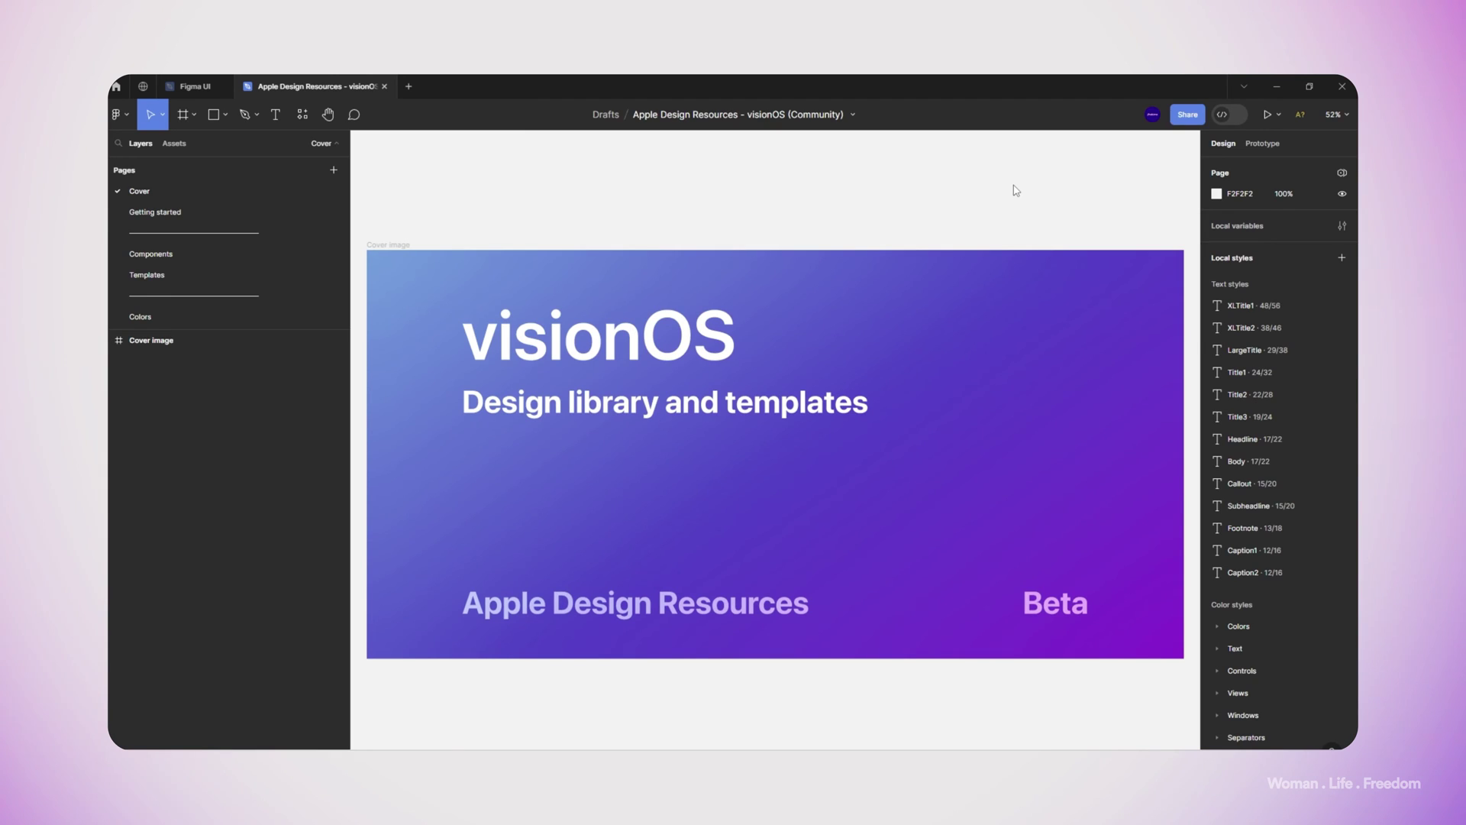
# Step: Examine the Getting started, Components and Templates pages of the visionOS kit, including the controls, system elements and icons
pyautogui.click(229, 211)
pyautogui.click(191, 254)
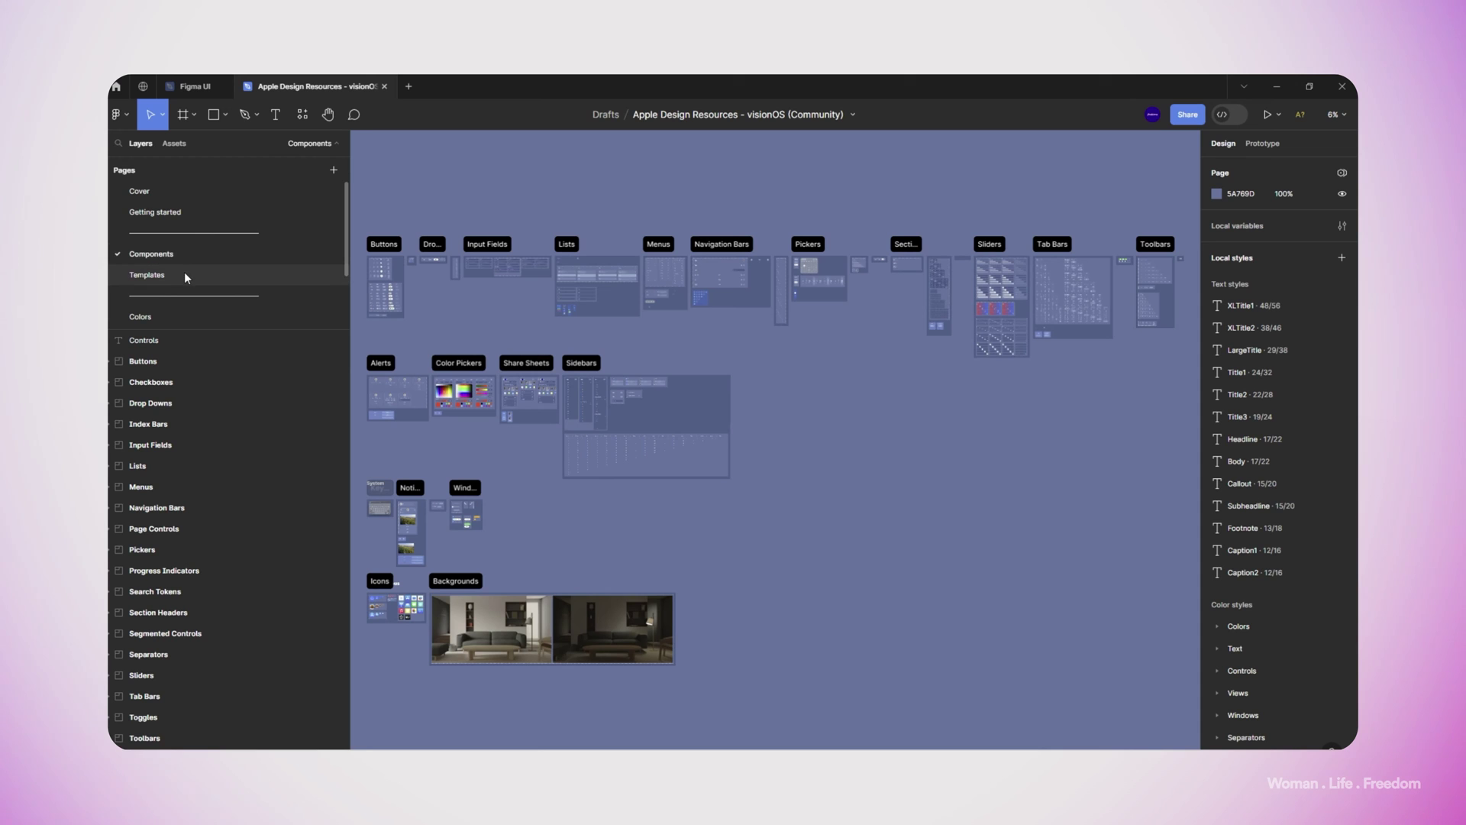
pyautogui.scroll(5, 385, 277)
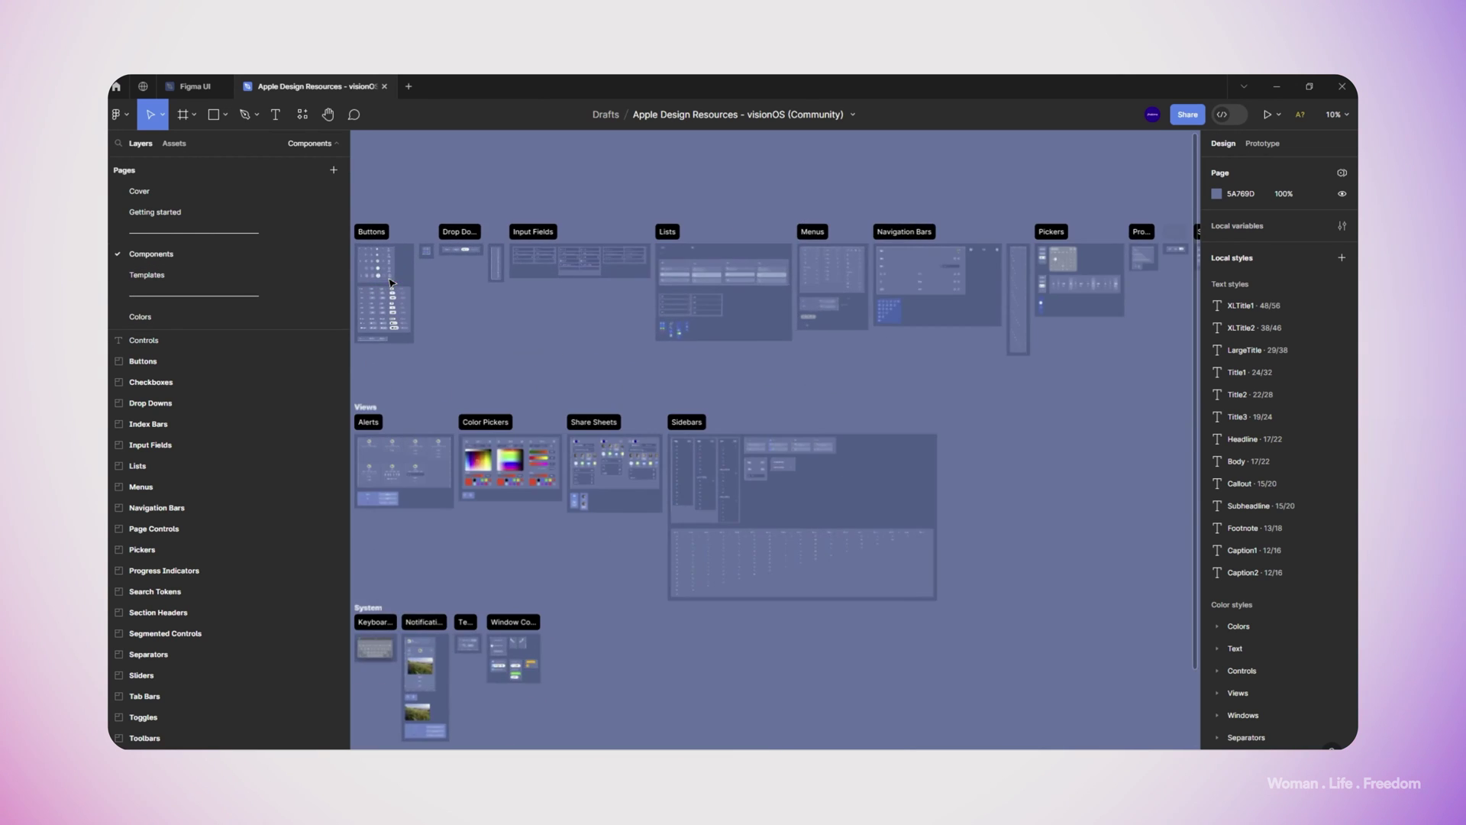
pyautogui.moveTo(518, 324); pyautogui.dragTo(689, 348)
pyautogui.moveTo(981, 411); pyautogui.dragTo(592, 403)
pyautogui.hscroll(6, 611, 405)
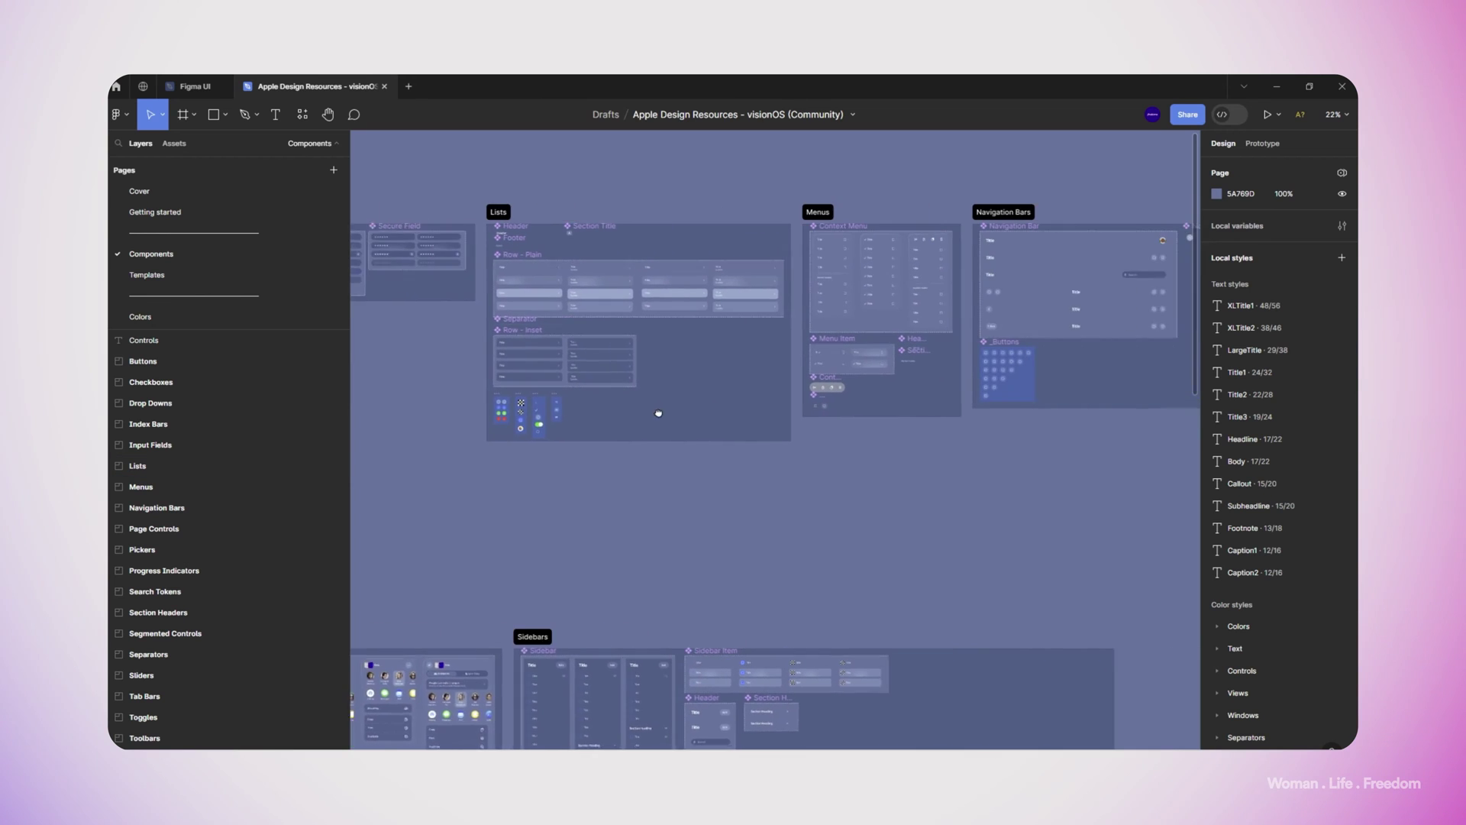
pyautogui.moveTo(929, 410); pyautogui.dragTo(409, 408)
pyautogui.moveTo(896, 386); pyautogui.dragTo(793, 315)
pyautogui.scroll(-1, 833, 323)
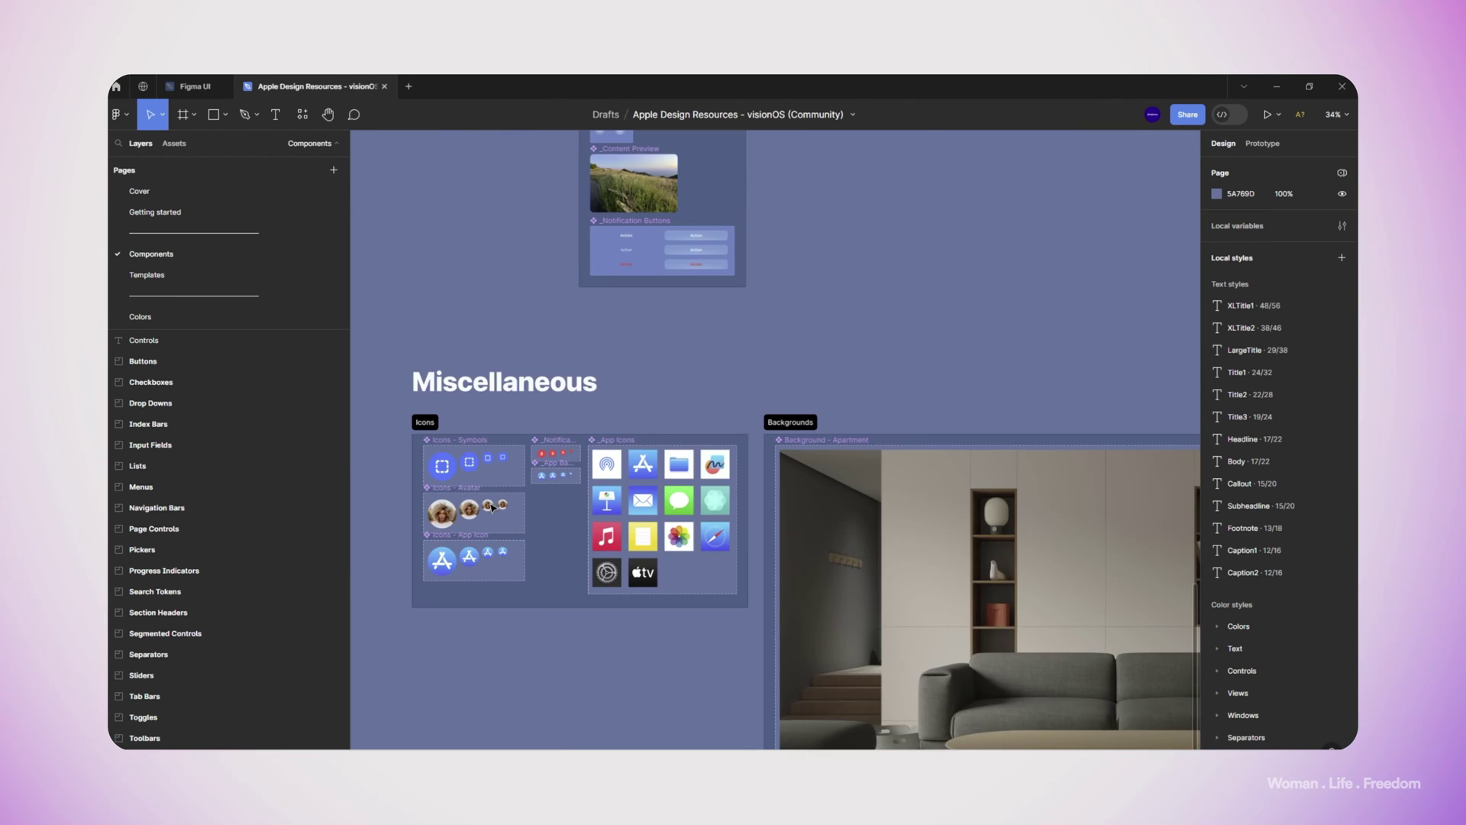
pyautogui.scroll(2, 493, 506)
pyautogui.scroll(3, 511, 509)
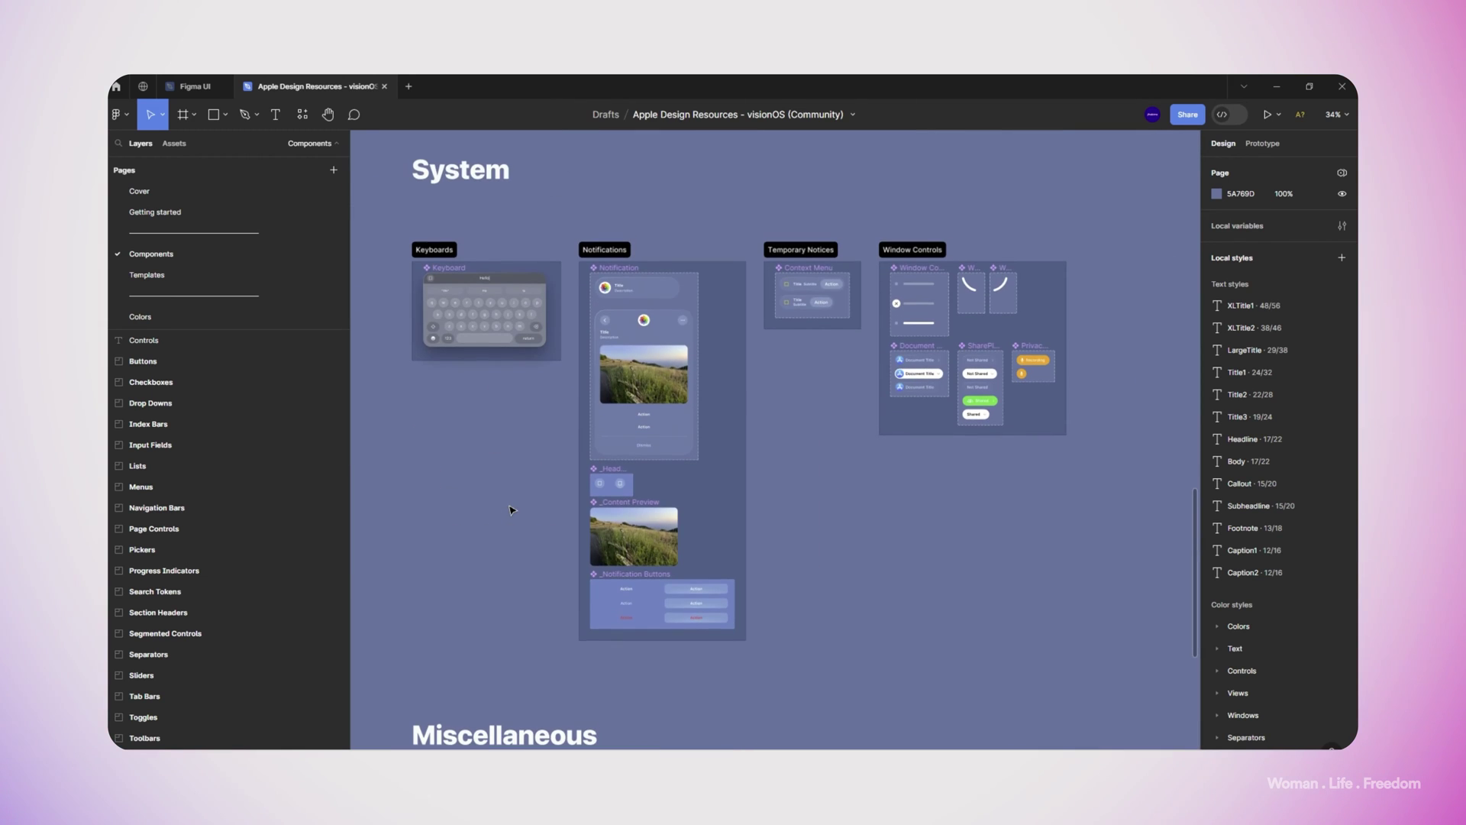
pyautogui.click(177, 280)
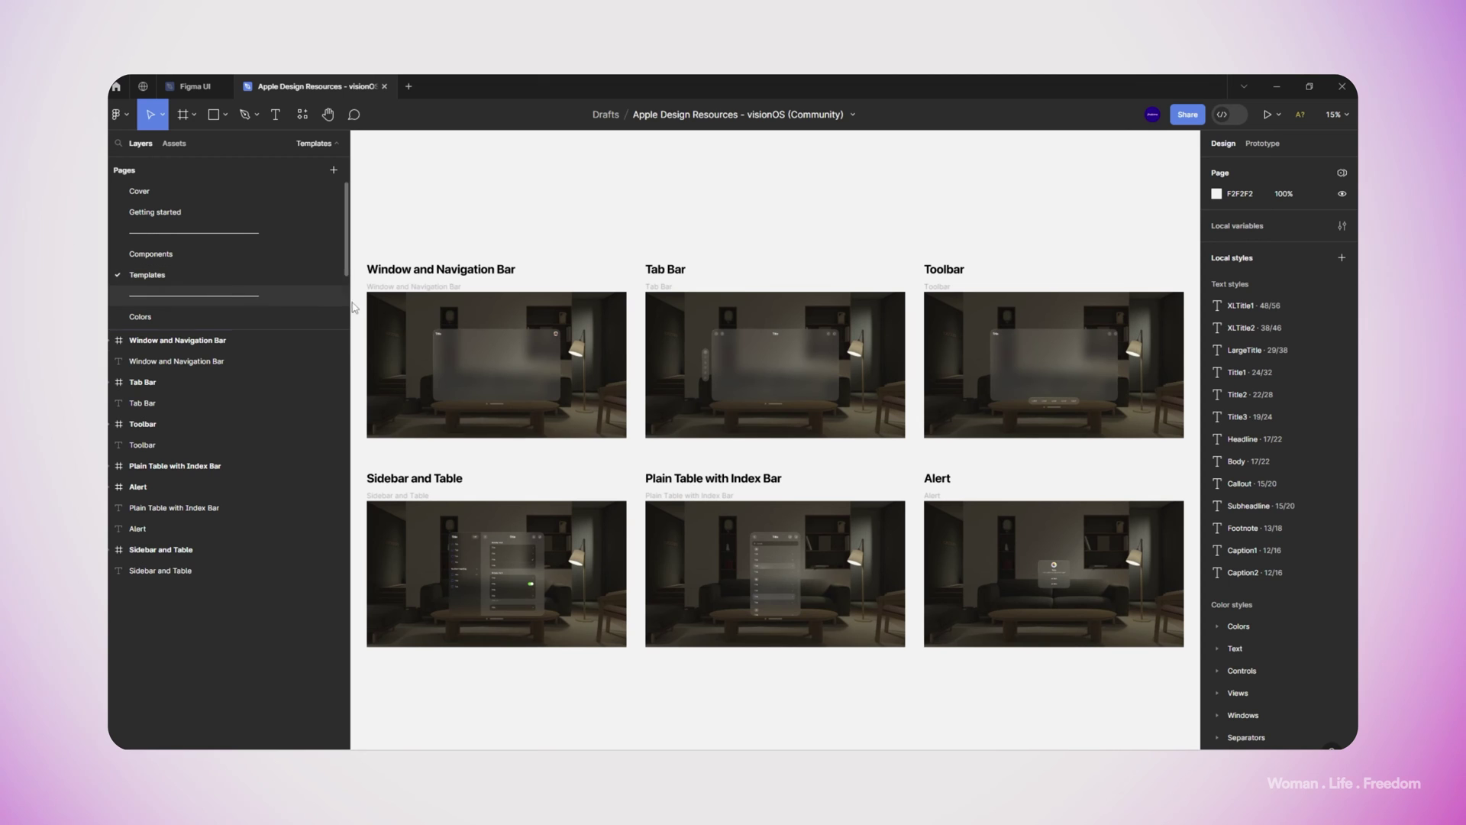
pyautogui.scroll(2, 475, 336)
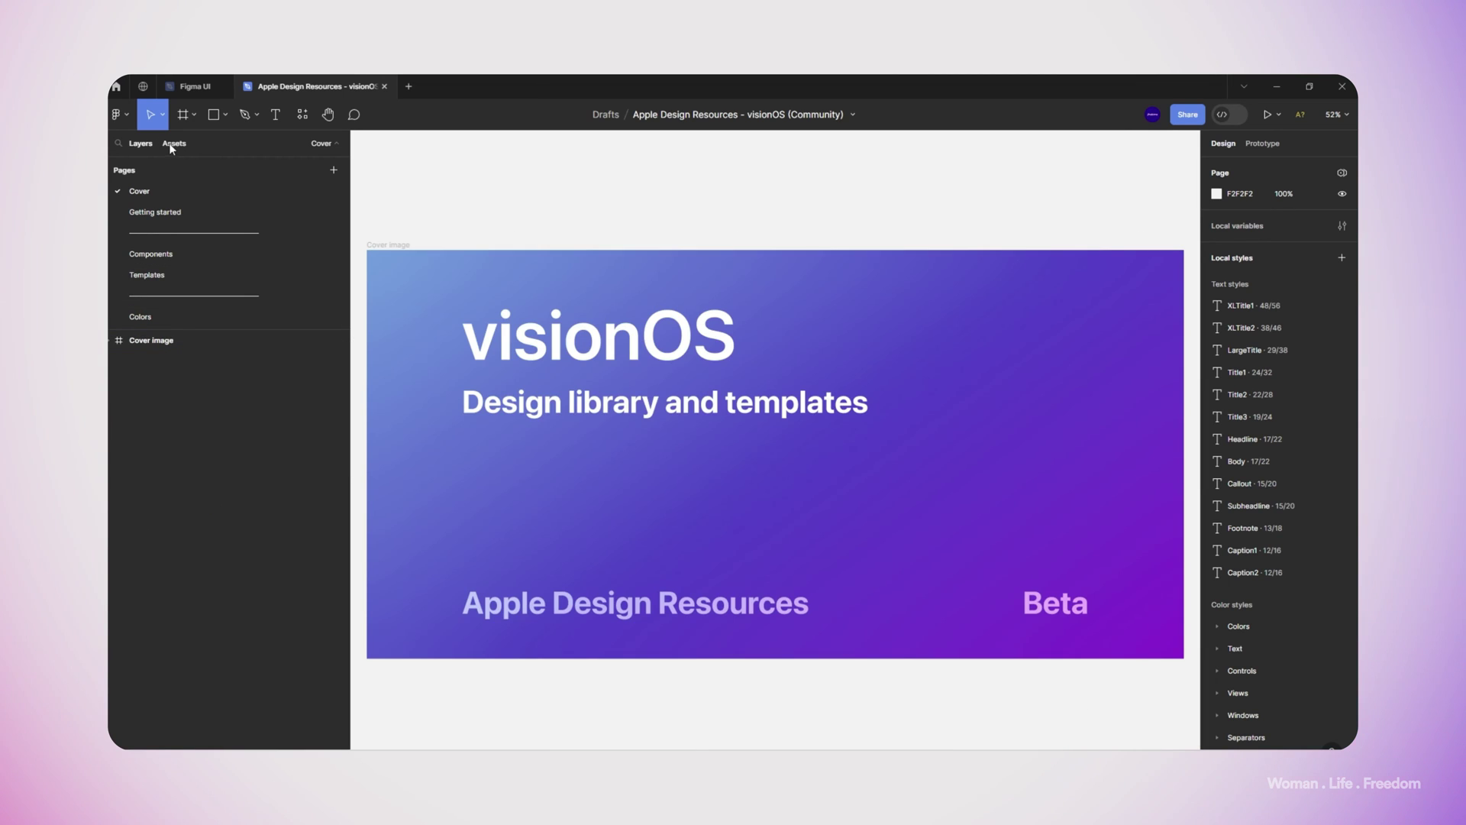
# Step: Publish the visionOS file as a library with all of its listed styles and components included
pyautogui.click(170, 145)
pyautogui.click(335, 171)
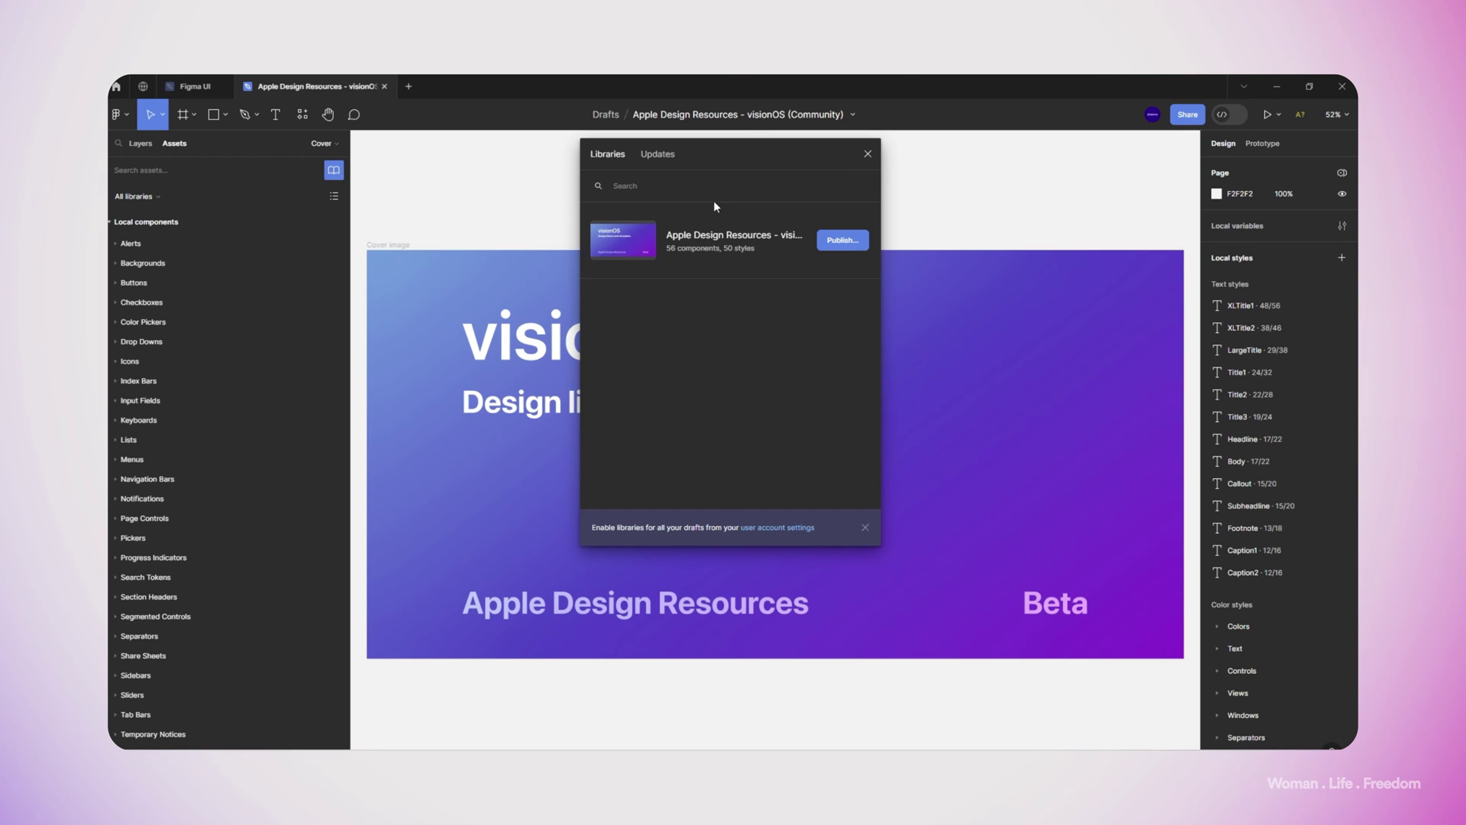
pyautogui.click(754, 240)
pyautogui.scroll(-10, 662, 373)
pyautogui.scroll(-3, 661, 373)
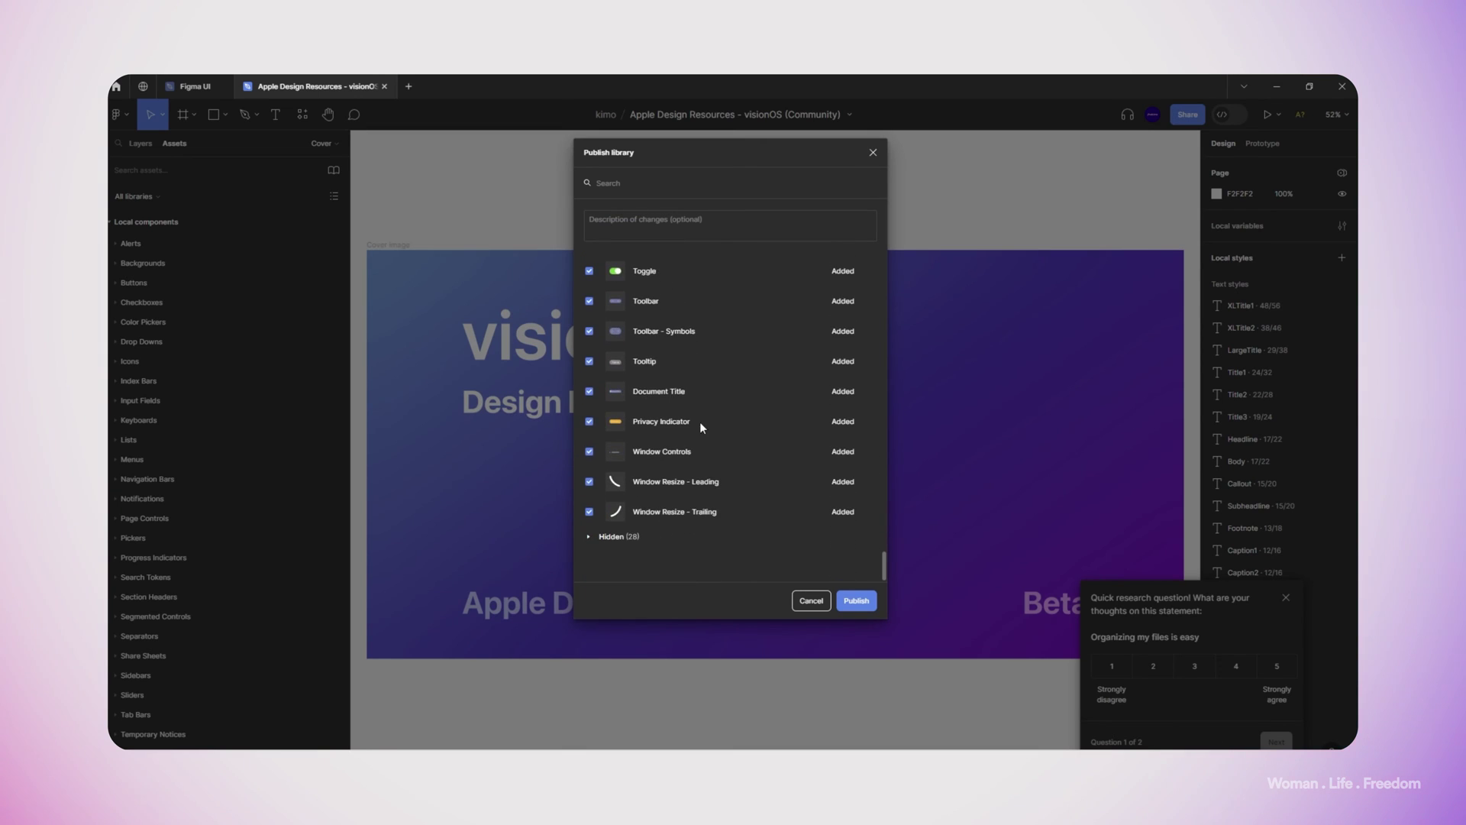
pyautogui.click(869, 600)
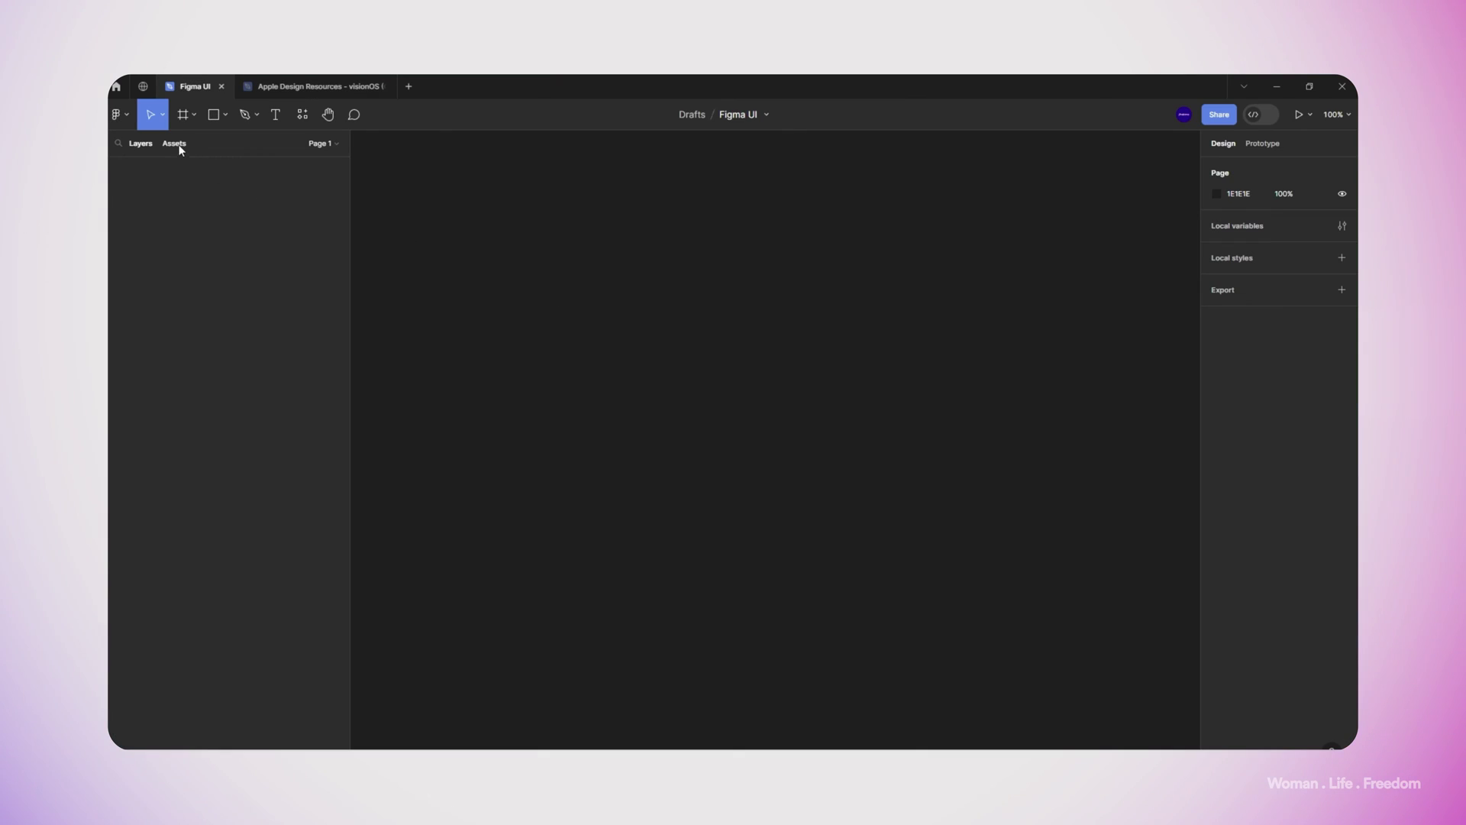
# Step: Add the published Apple Design Resources - visionOS library to the Figma UI file
pyautogui.click(178, 147)
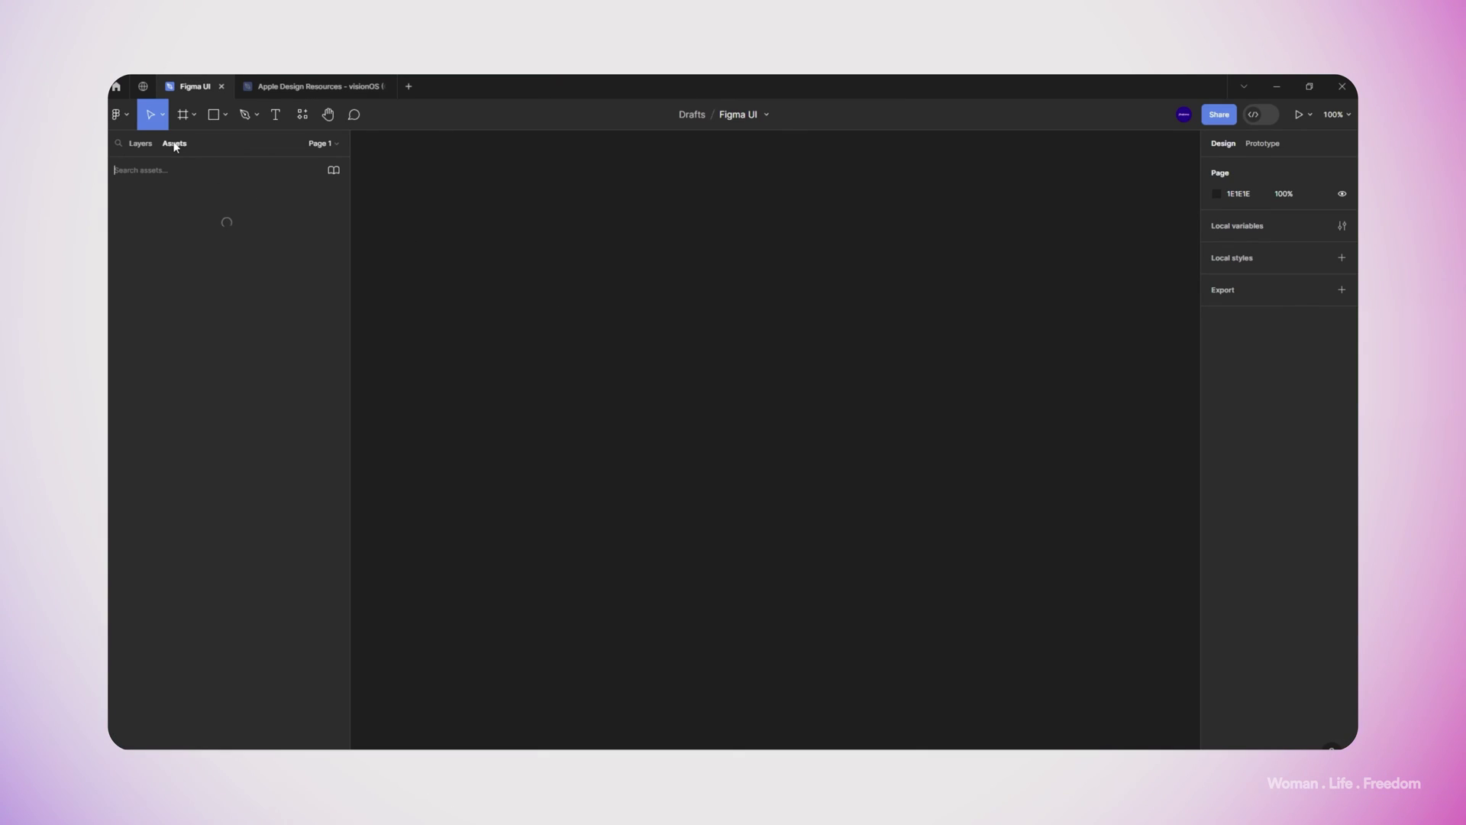
pyautogui.click(334, 170)
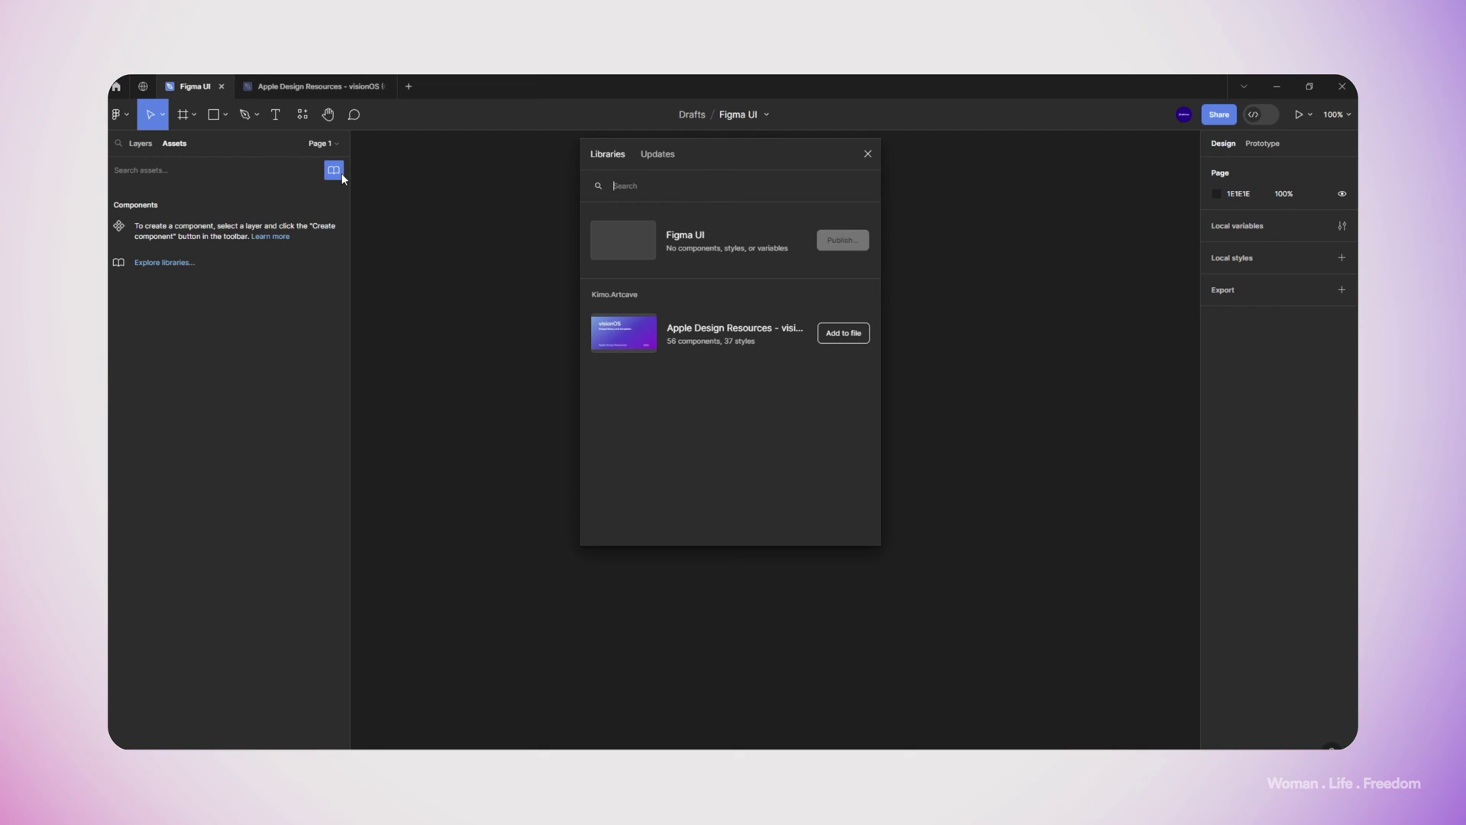
pyautogui.click(846, 333)
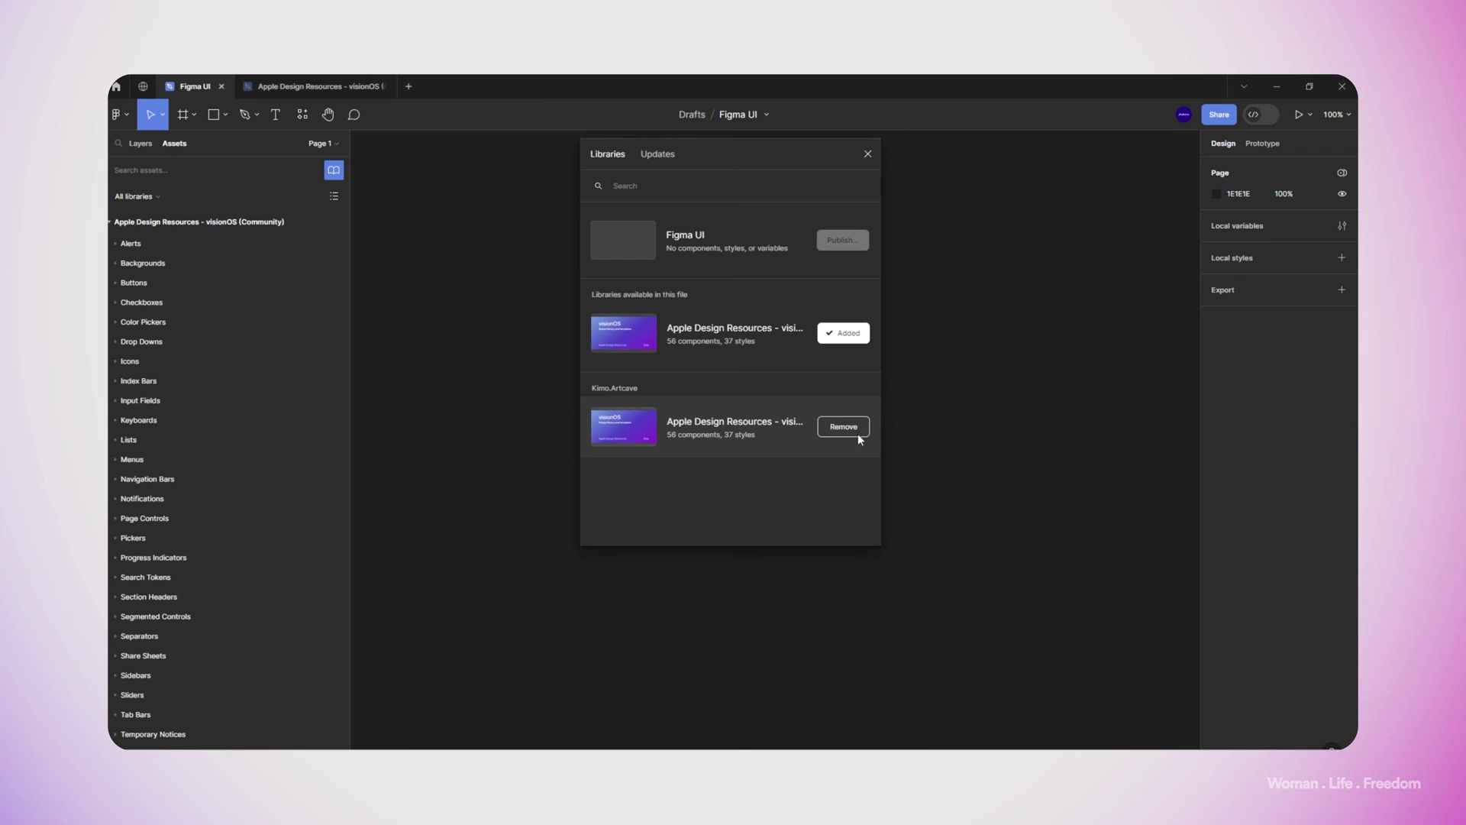
pyautogui.click(867, 155)
# Step: Place the apartment background component from the library's Backgrounds category on the Figma UI canvas
pyautogui.scroll(-2, 162, 496)
pyautogui.scroll(2, 181, 233)
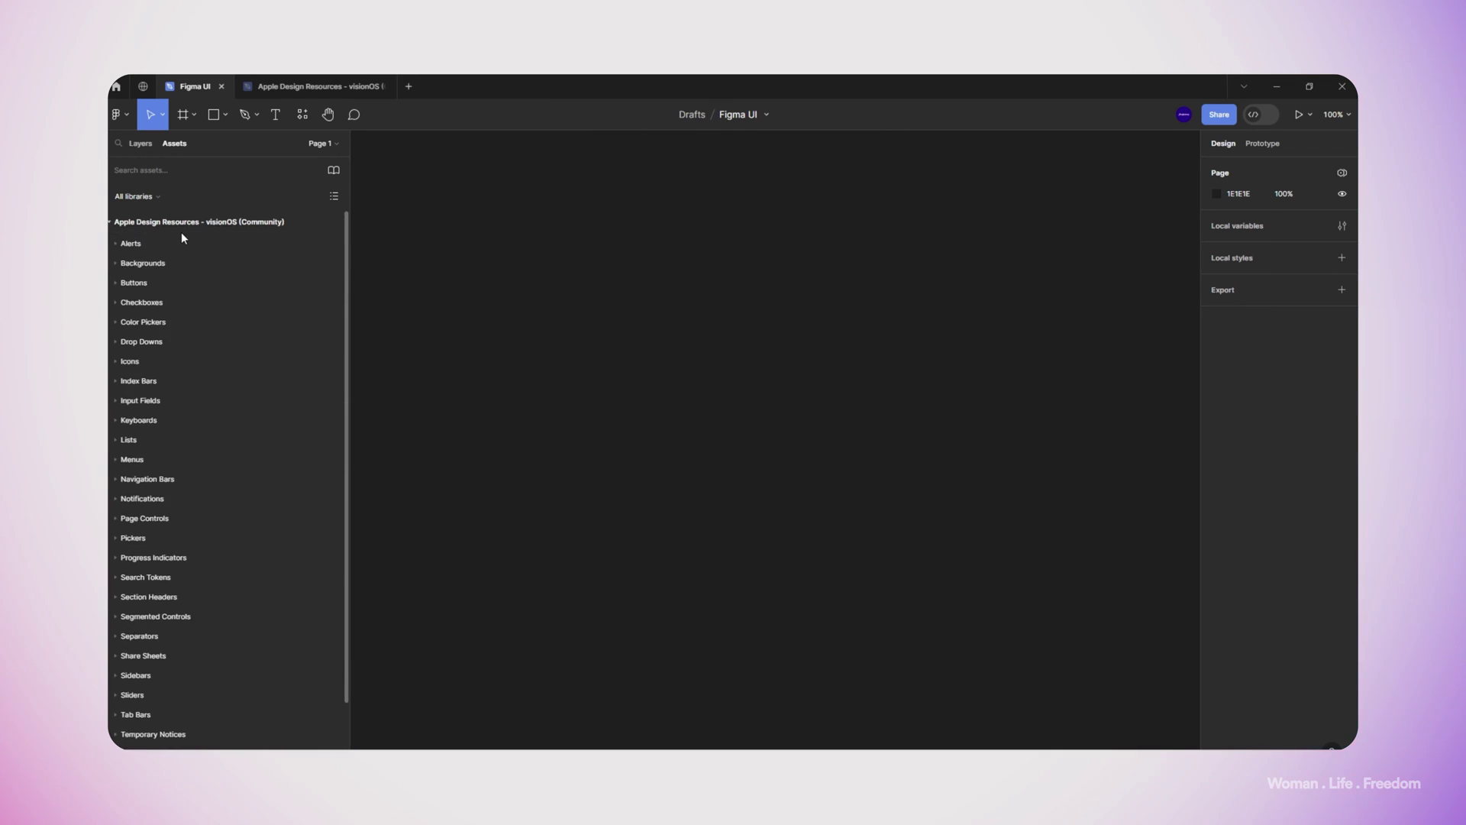
pyautogui.click(117, 261)
pyautogui.moveTo(147, 306); pyautogui.dragTo(728, 391)
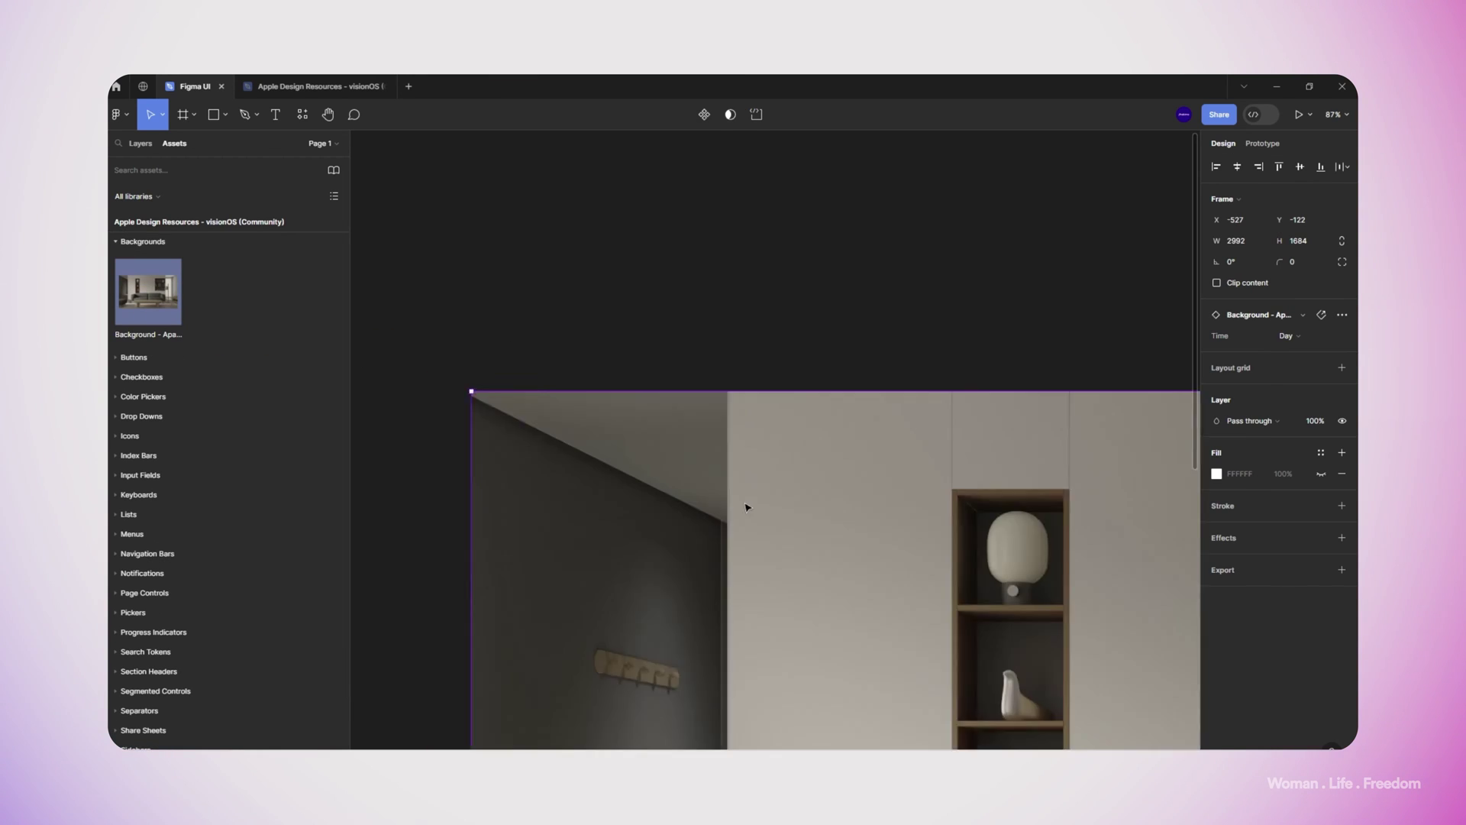
pyautogui.scroll(-5, 748, 508)
pyautogui.moveTo(777, 542); pyautogui.dragTo(653, 372)
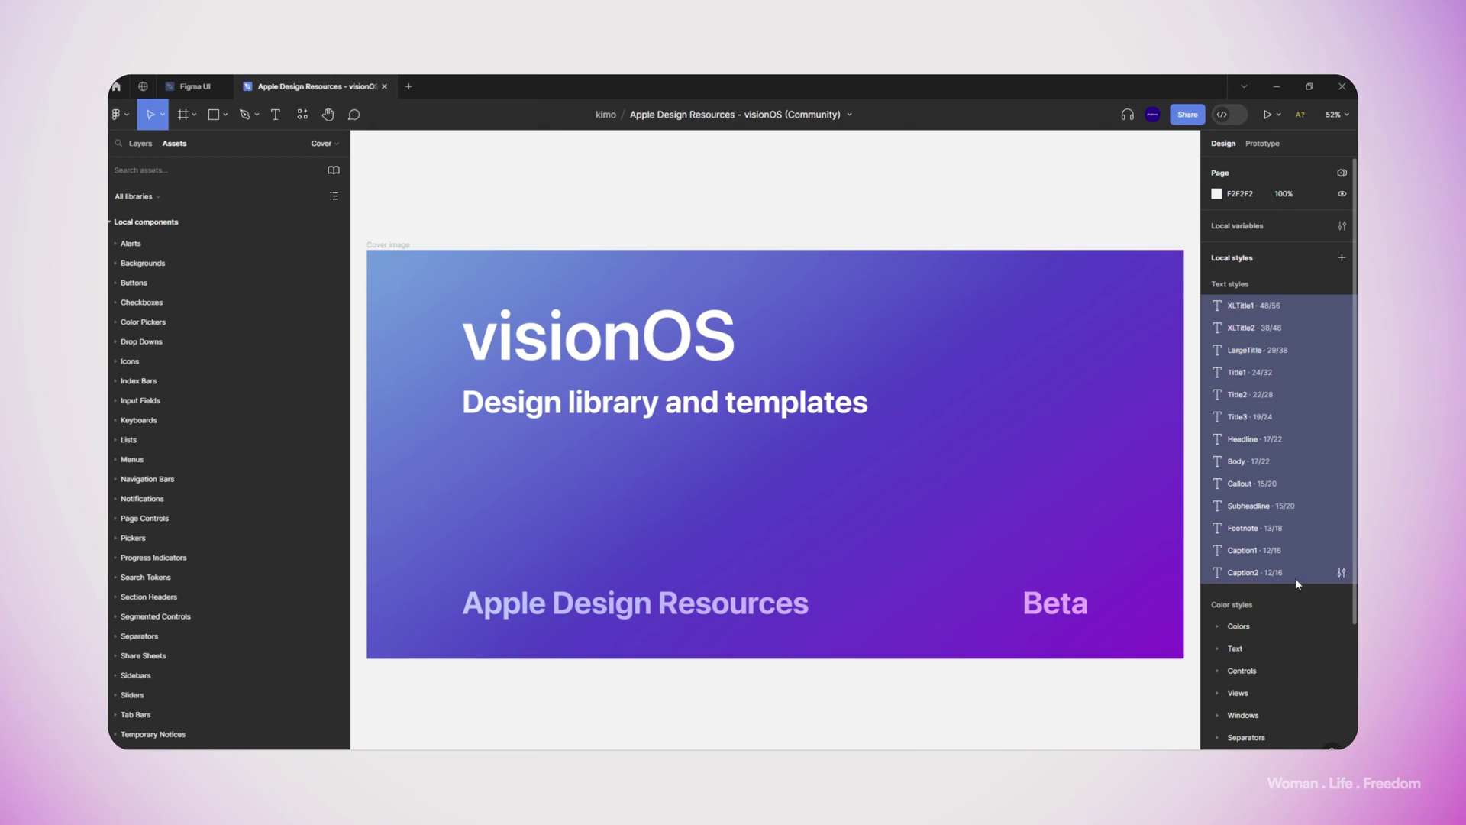
# Step: Transfer the text styles XLTitle1 through Caption2 from the visionOS file into Figma UI, and restore them in the visionOS file
pyautogui.click(1296, 579)
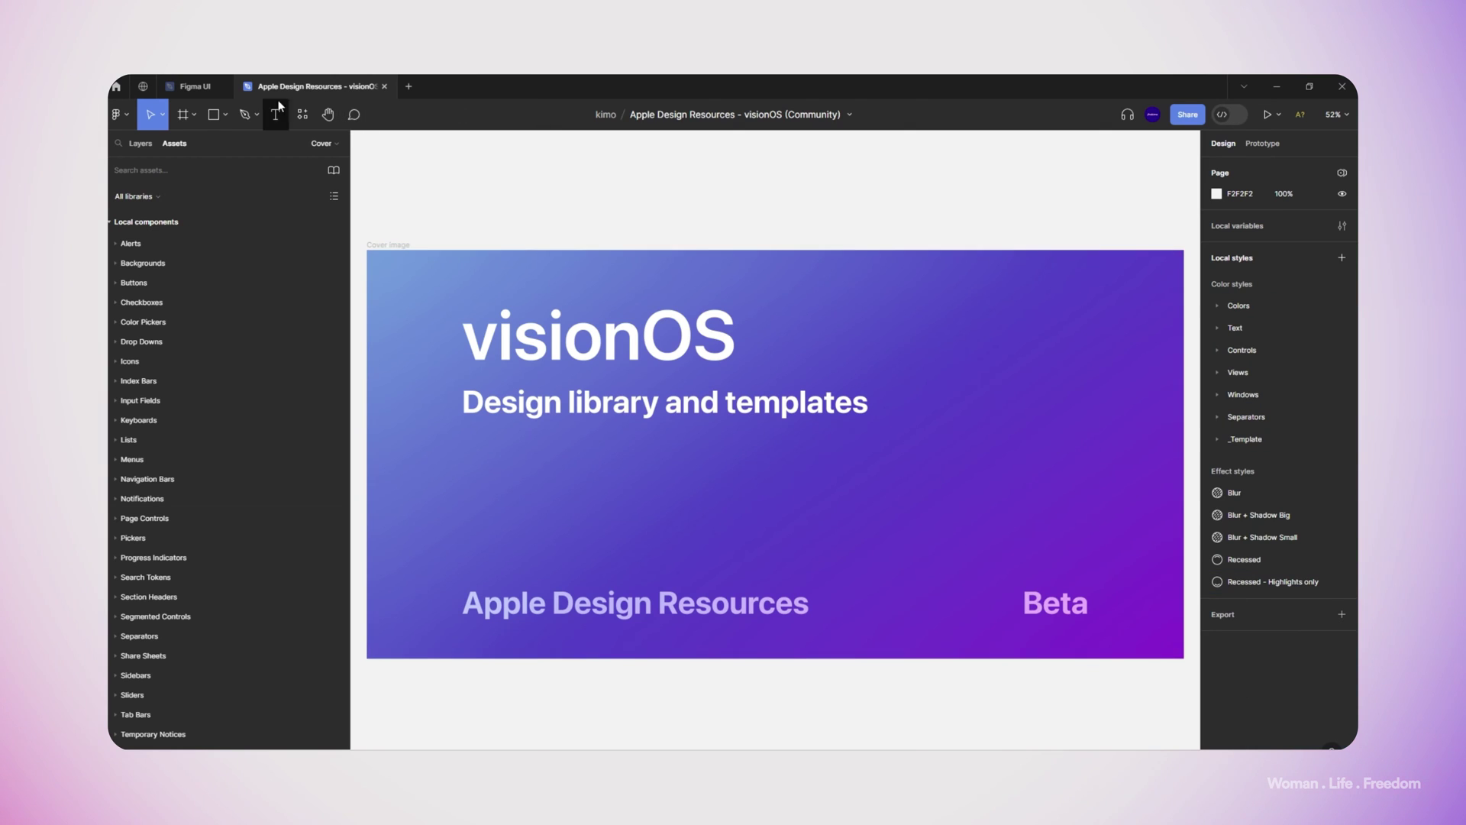
pyautogui.click(196, 87)
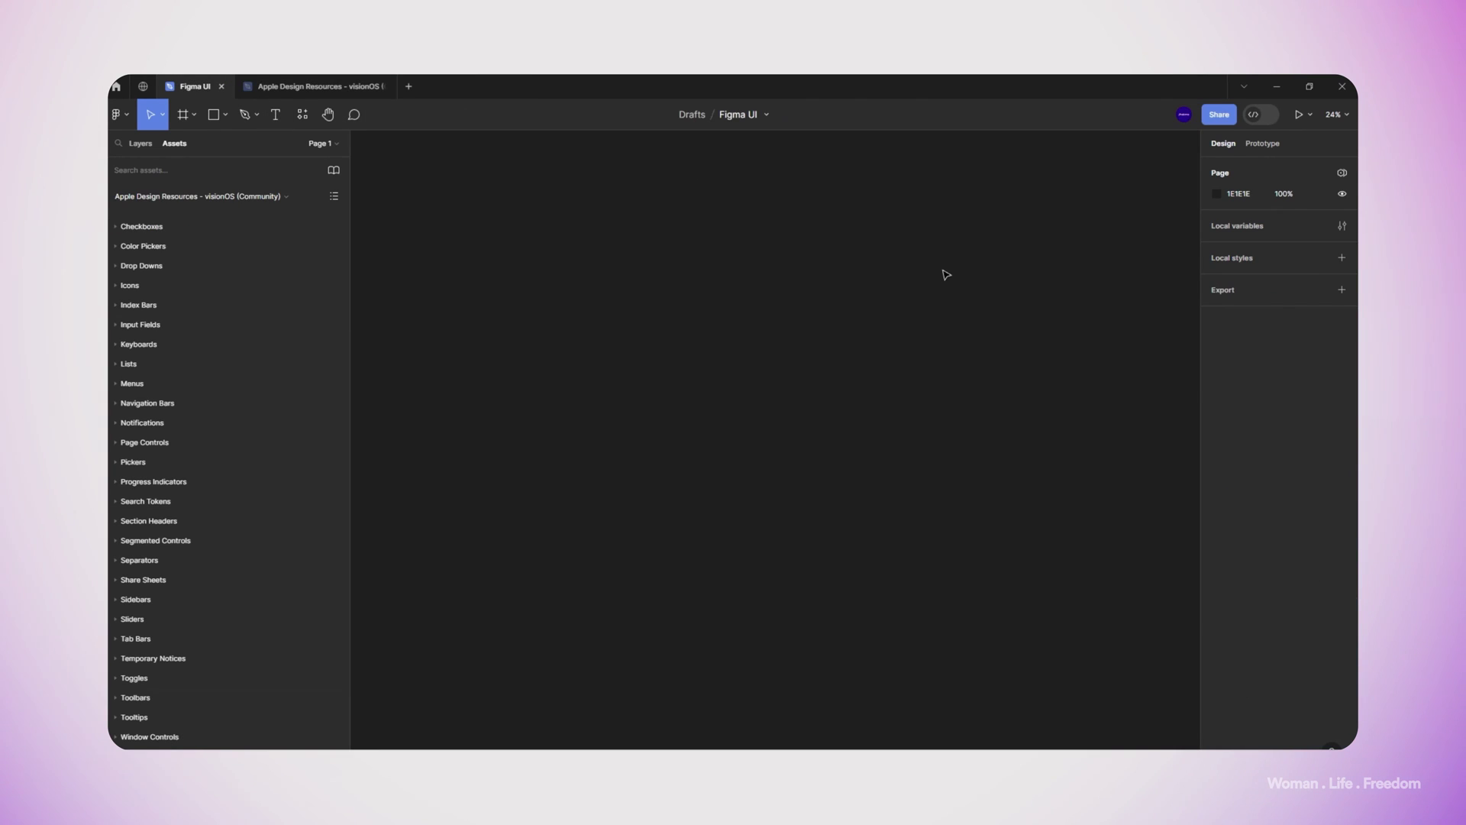
pyautogui.hotkey('ctrl', 'v')
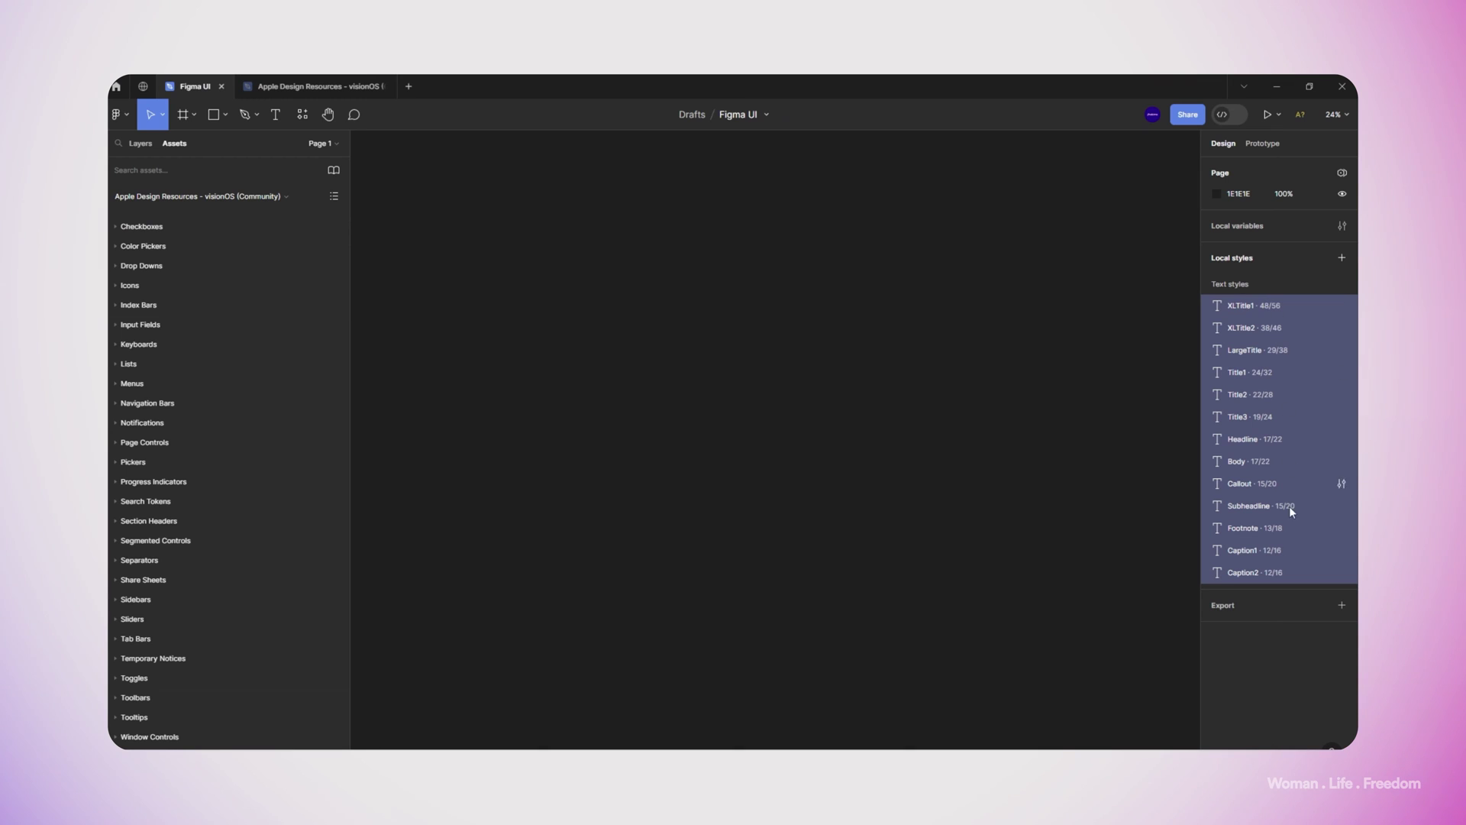
pyautogui.click(354, 91)
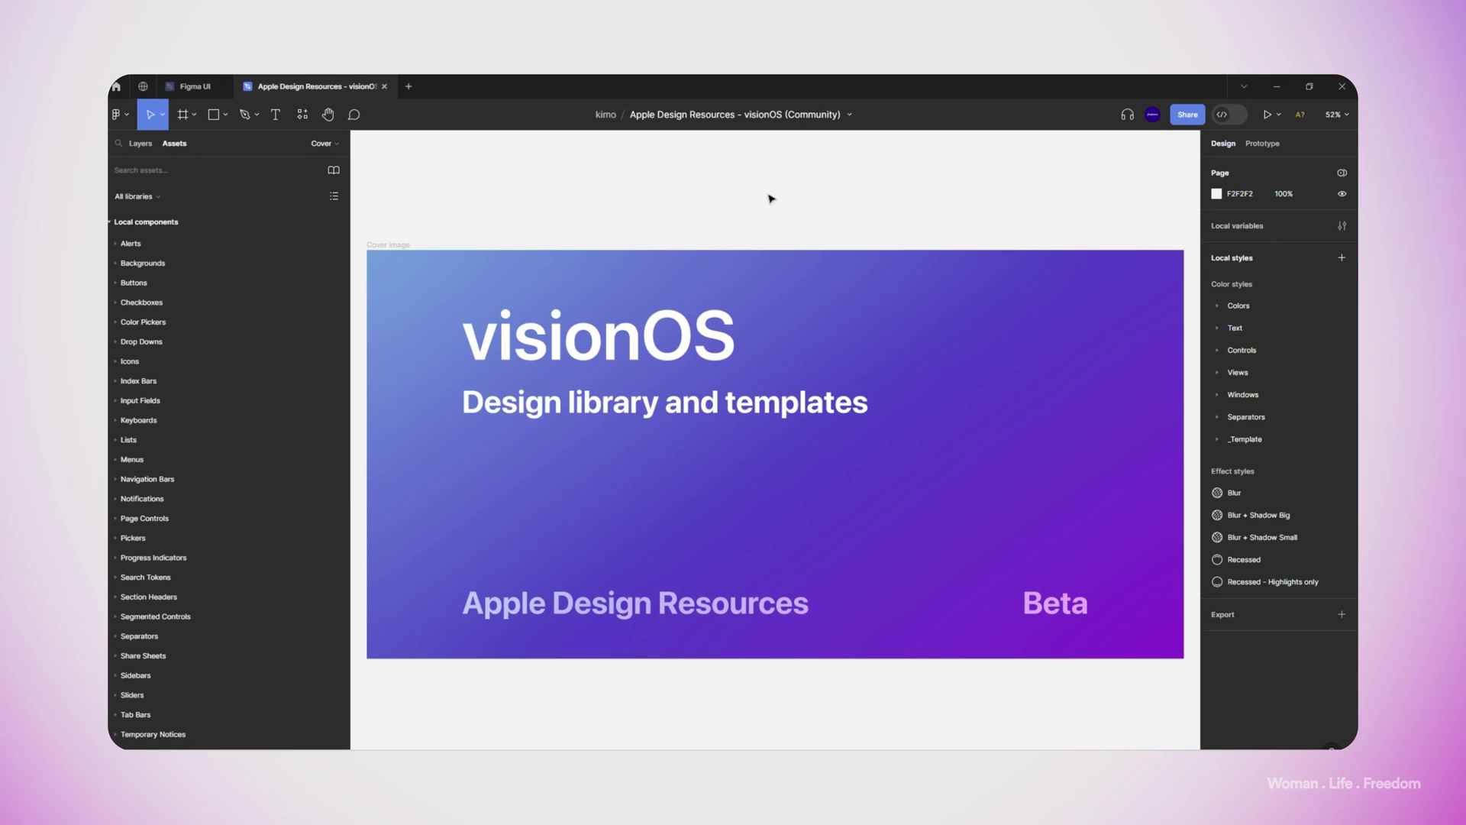
pyautogui.hotkey('ctrl', 'v')
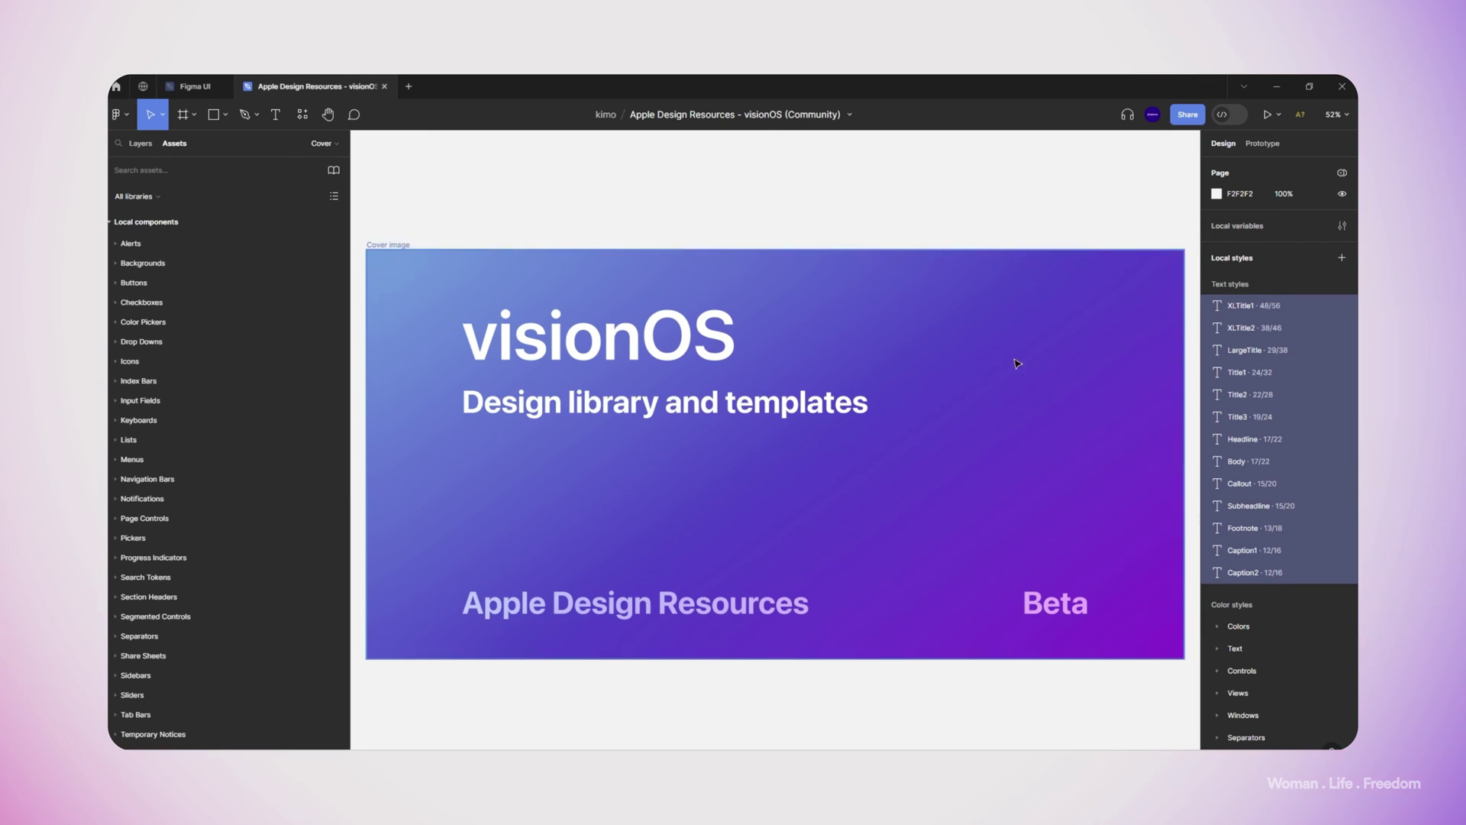
# Step: Nest the color style folders inside the _Template folder and cut that folder from the visionOS file's local styles
pyautogui.scroll(-3, 1268, 623)
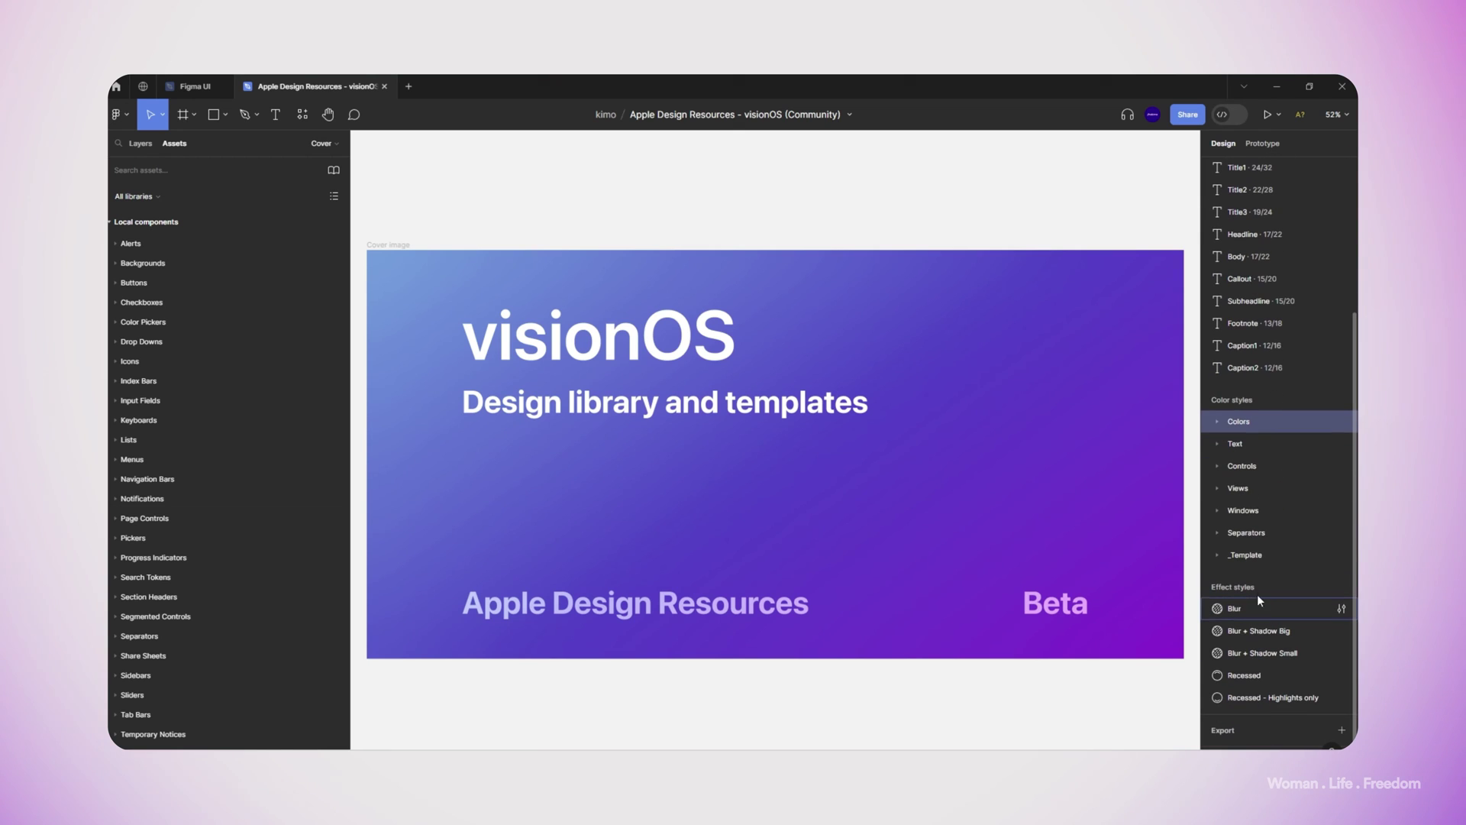
pyautogui.hotkey('ctrl', 'v')
pyautogui.click(1243, 425)
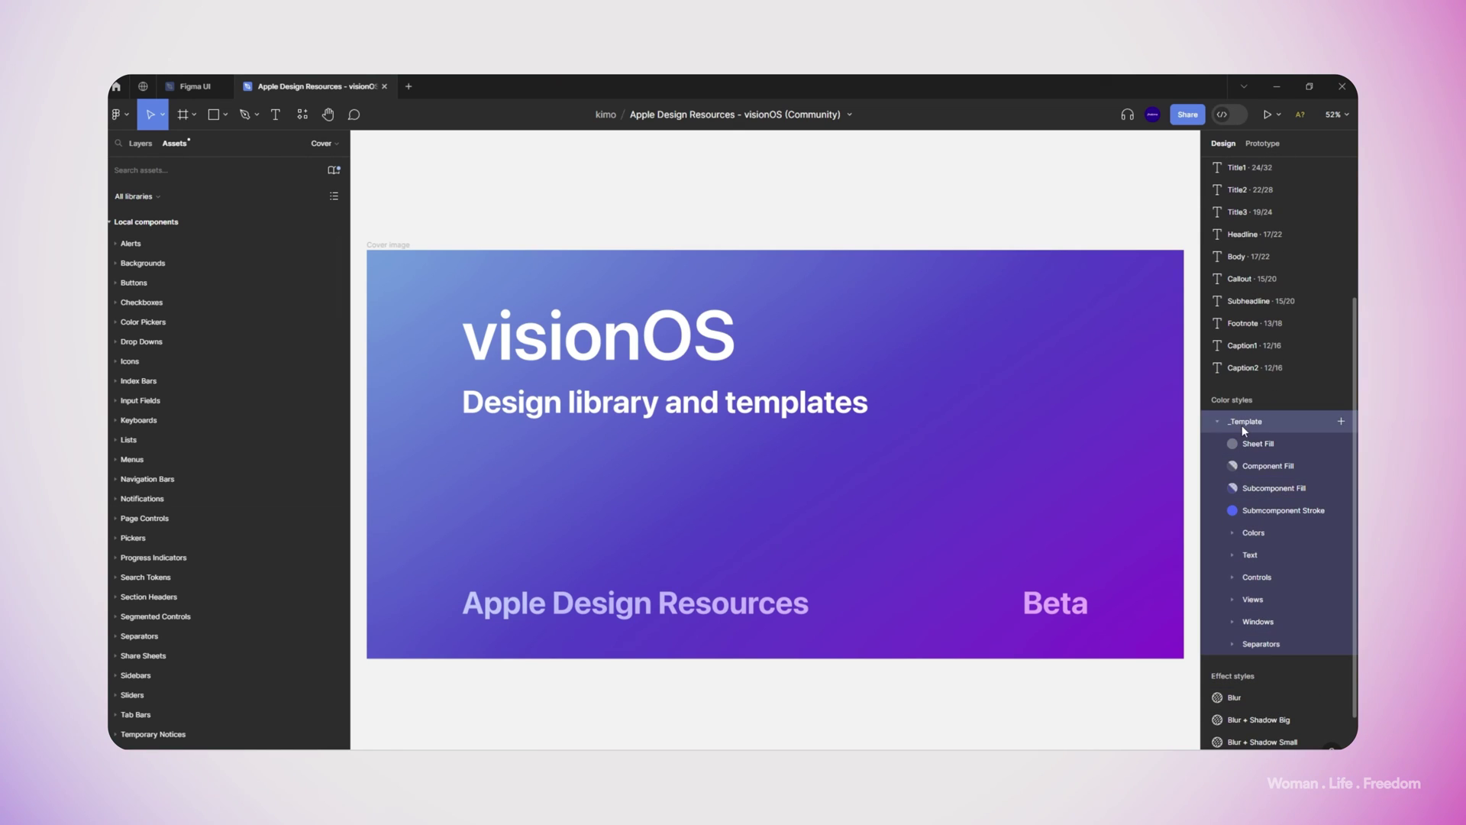
pyautogui.press('Delete')
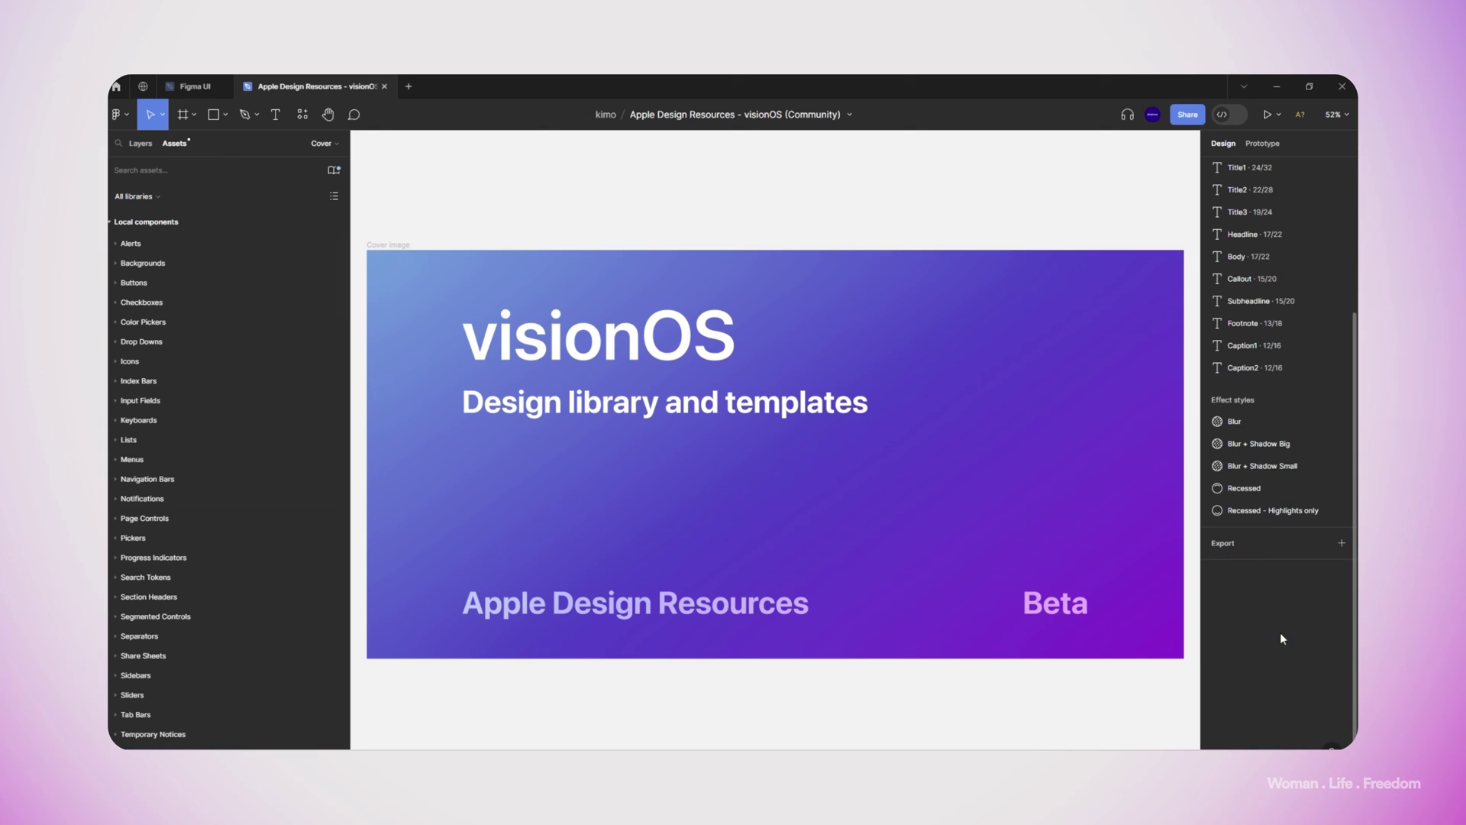
pyautogui.moveTo(201, 90)
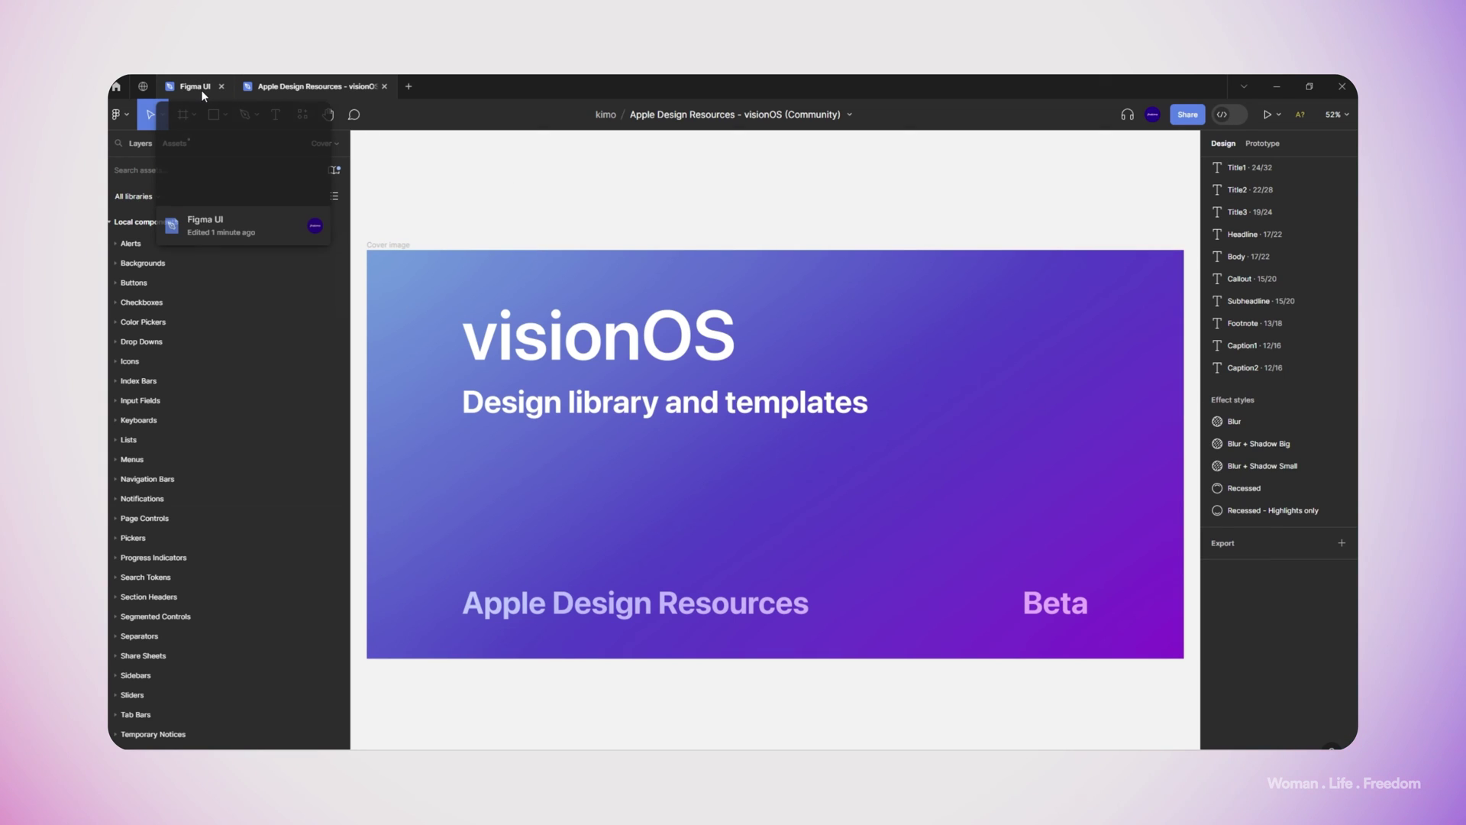
pyautogui.hotkey('ctrl', 'z')
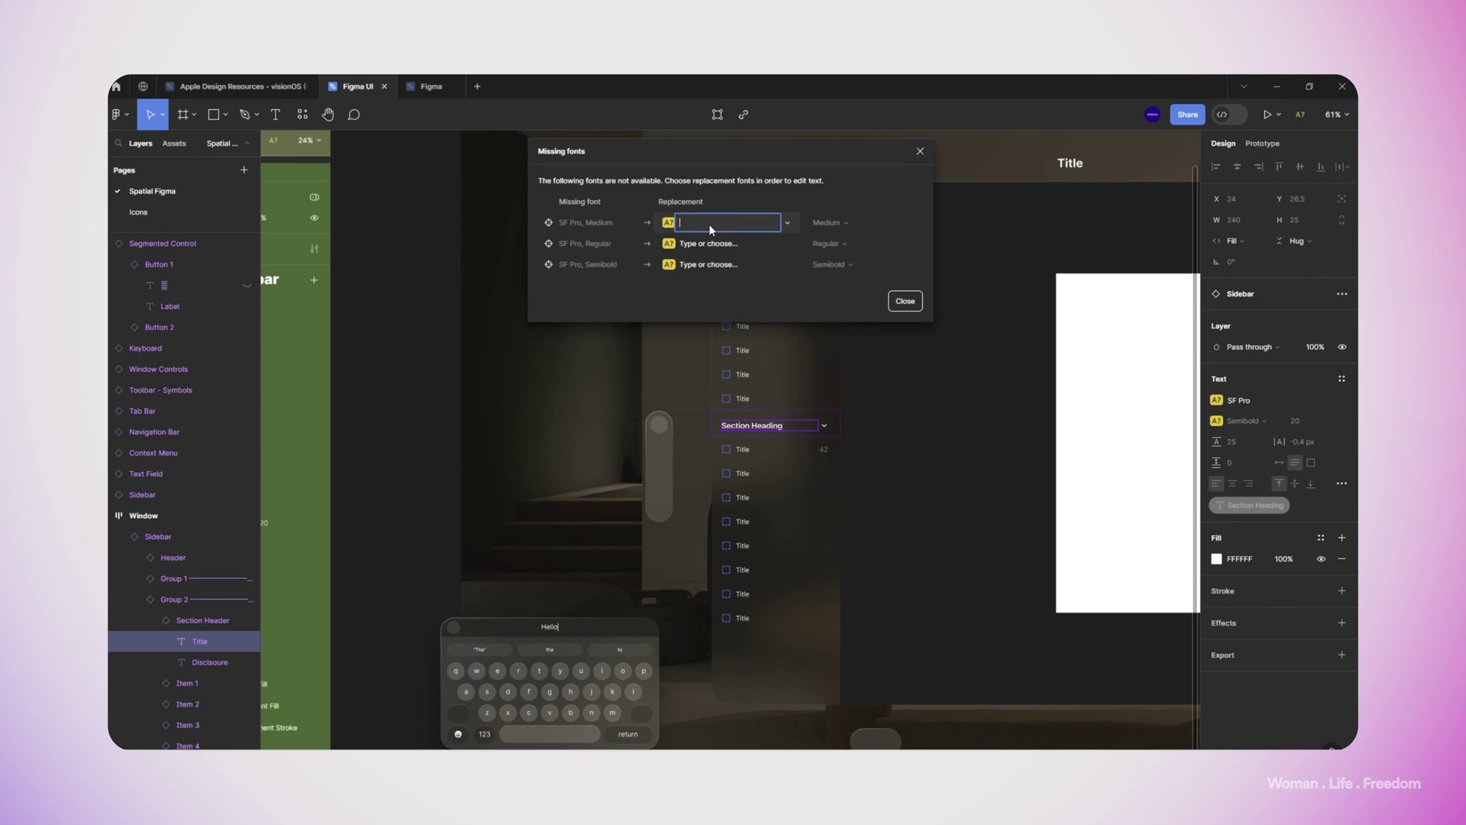
# Step: Replace the missing SF Pro Medium, Regular and Semibold fonts in the sidebar's section heading with Inter
pyautogui.click(695, 259)
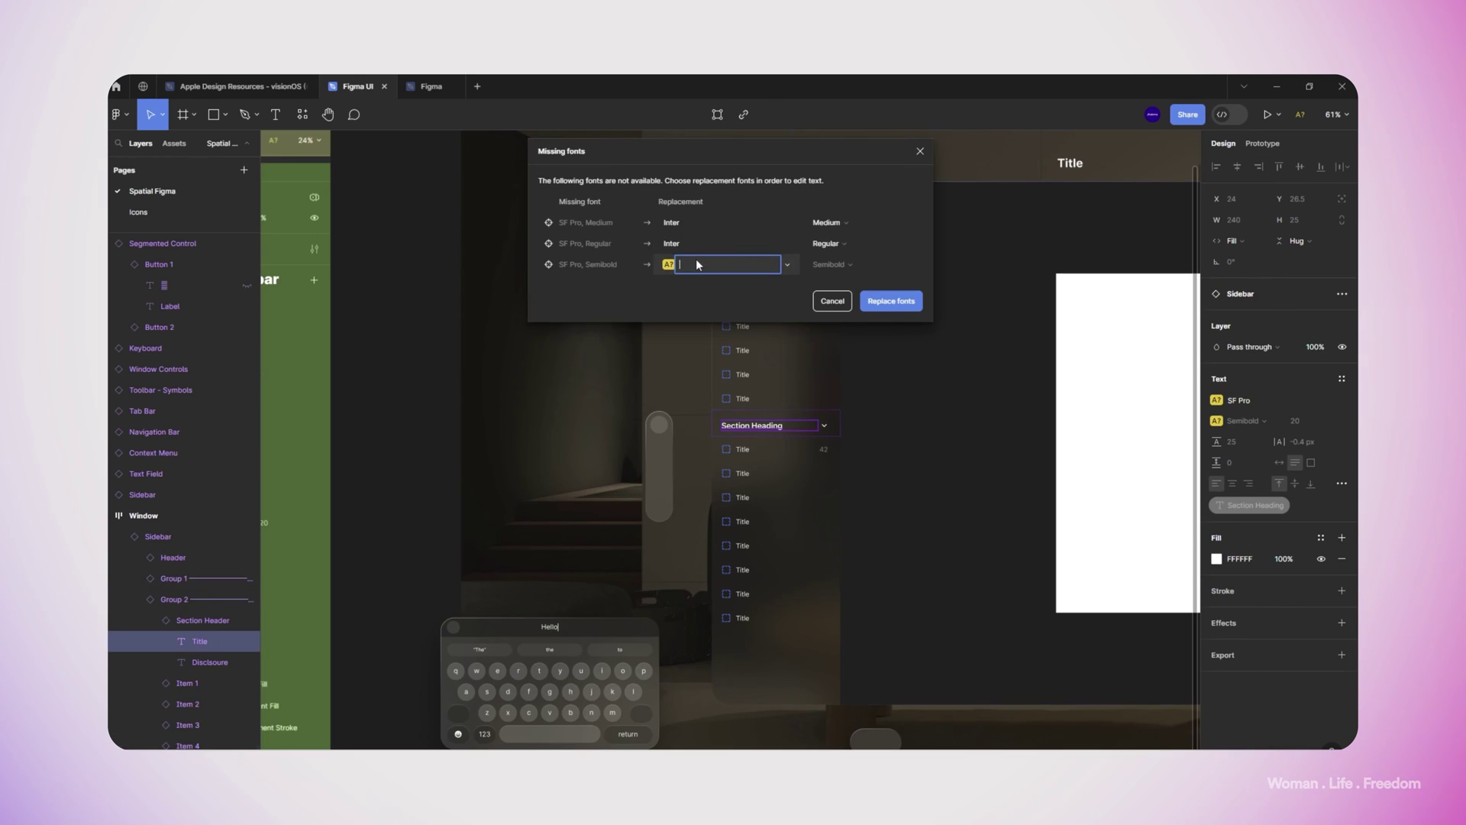
pyautogui.click(1294, 406)
pyautogui.doubleClick(753, 426)
pyautogui.click(709, 224)
pyautogui.write('Inter')
pyautogui.click(718, 244)
pyautogui.write('Inter')
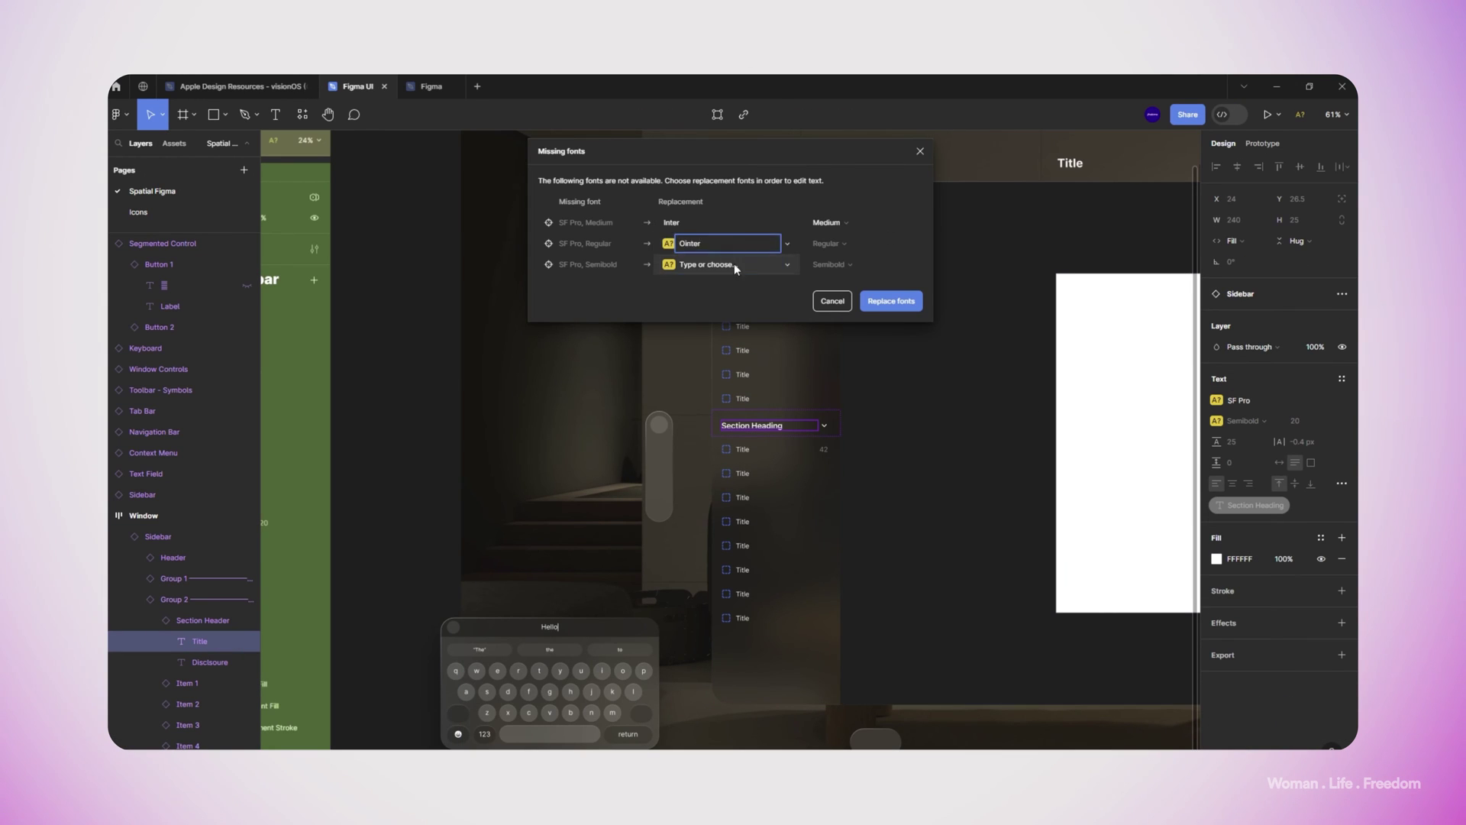
pyautogui.click(735, 265)
pyautogui.write('Inter')
pyautogui.click(891, 300)
# Step: Change the sidebar's section heading text to "Layers"
pyautogui.doubleClick(763, 426)
pyautogui.write('Layers')
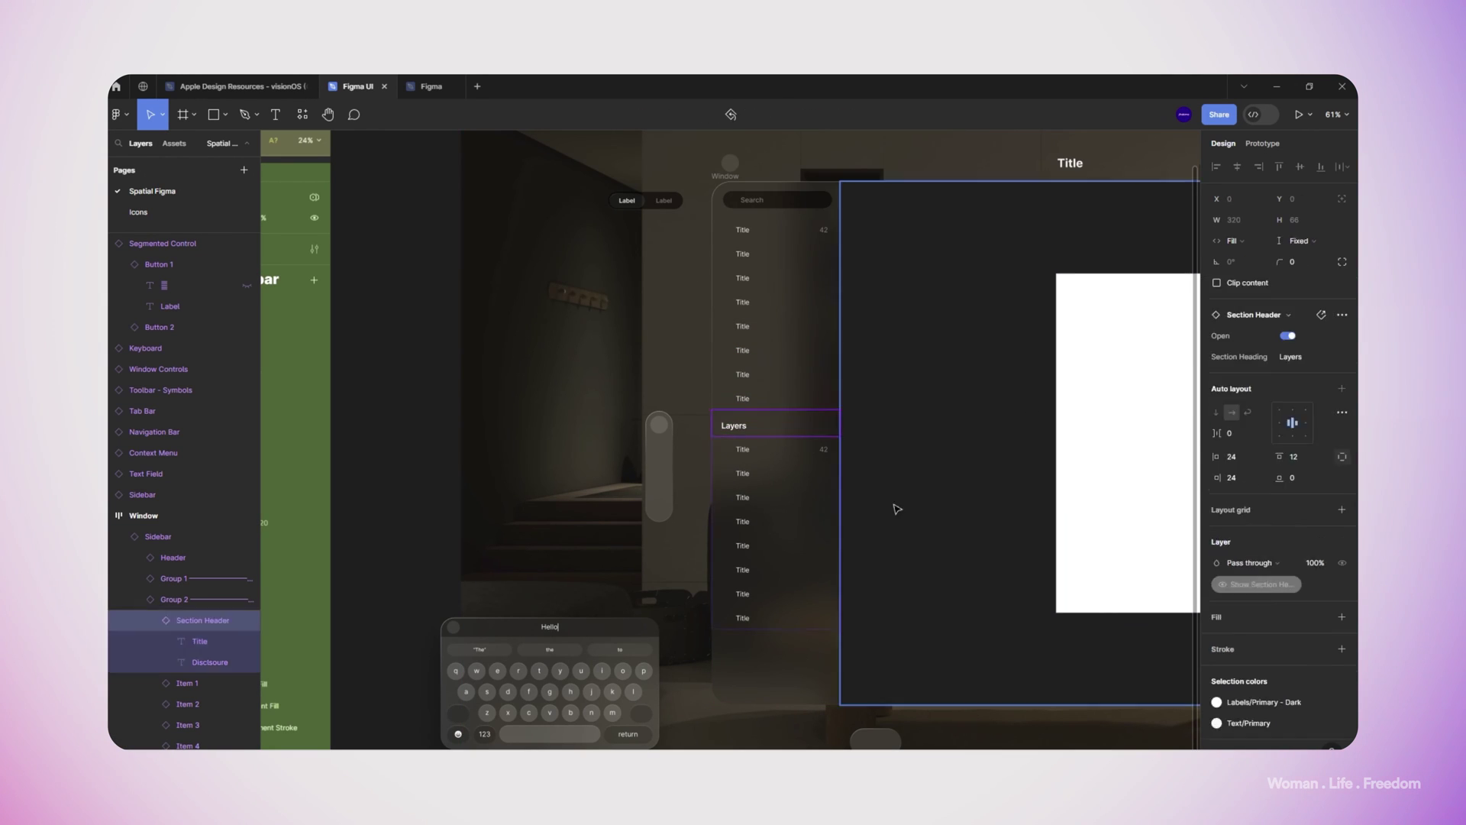
pyautogui.click(897, 507)
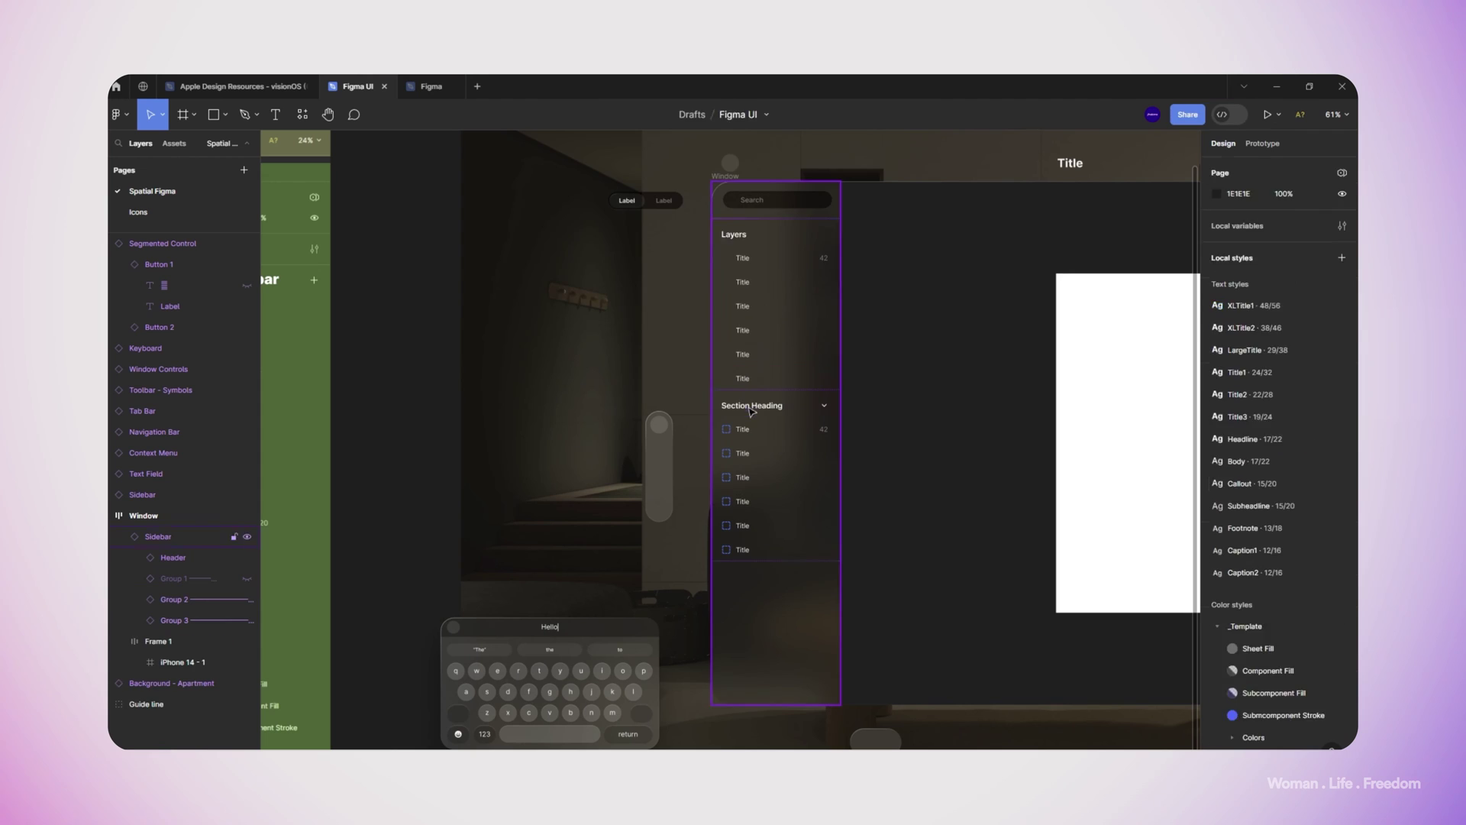
# Step: Replace the second section heading's missing SF Pro fonts with Inter, and title the sidebar's two sections "Page" and "Layers"
pyautogui.doubleClick(751, 411)
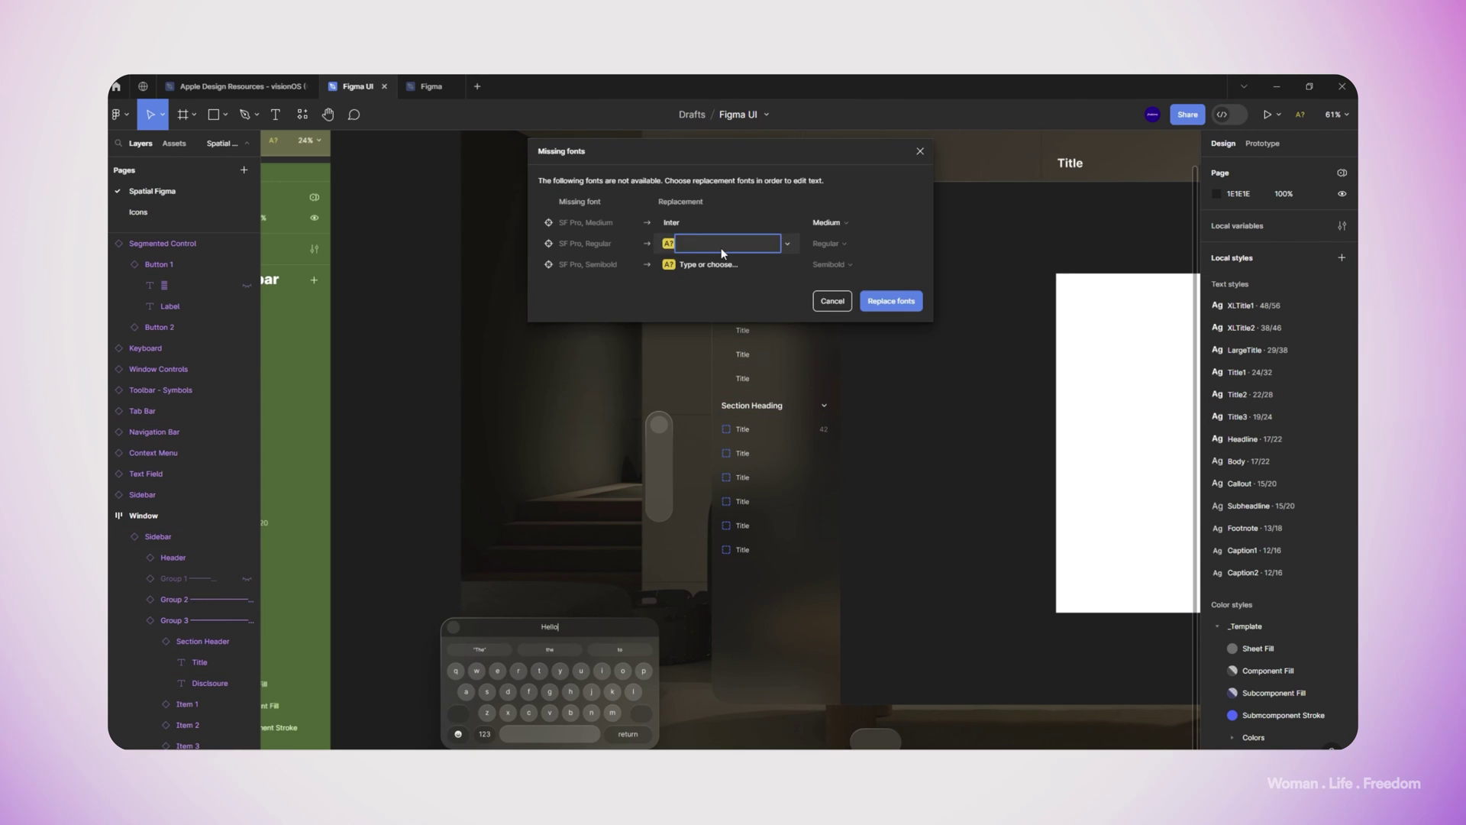
pyautogui.click(829, 243)
pyautogui.click(847, 342)
pyautogui.doubleClick(756, 405)
pyautogui.write('Layers')
pyautogui.doubleClick(732, 234)
pyautogui.write('Page')
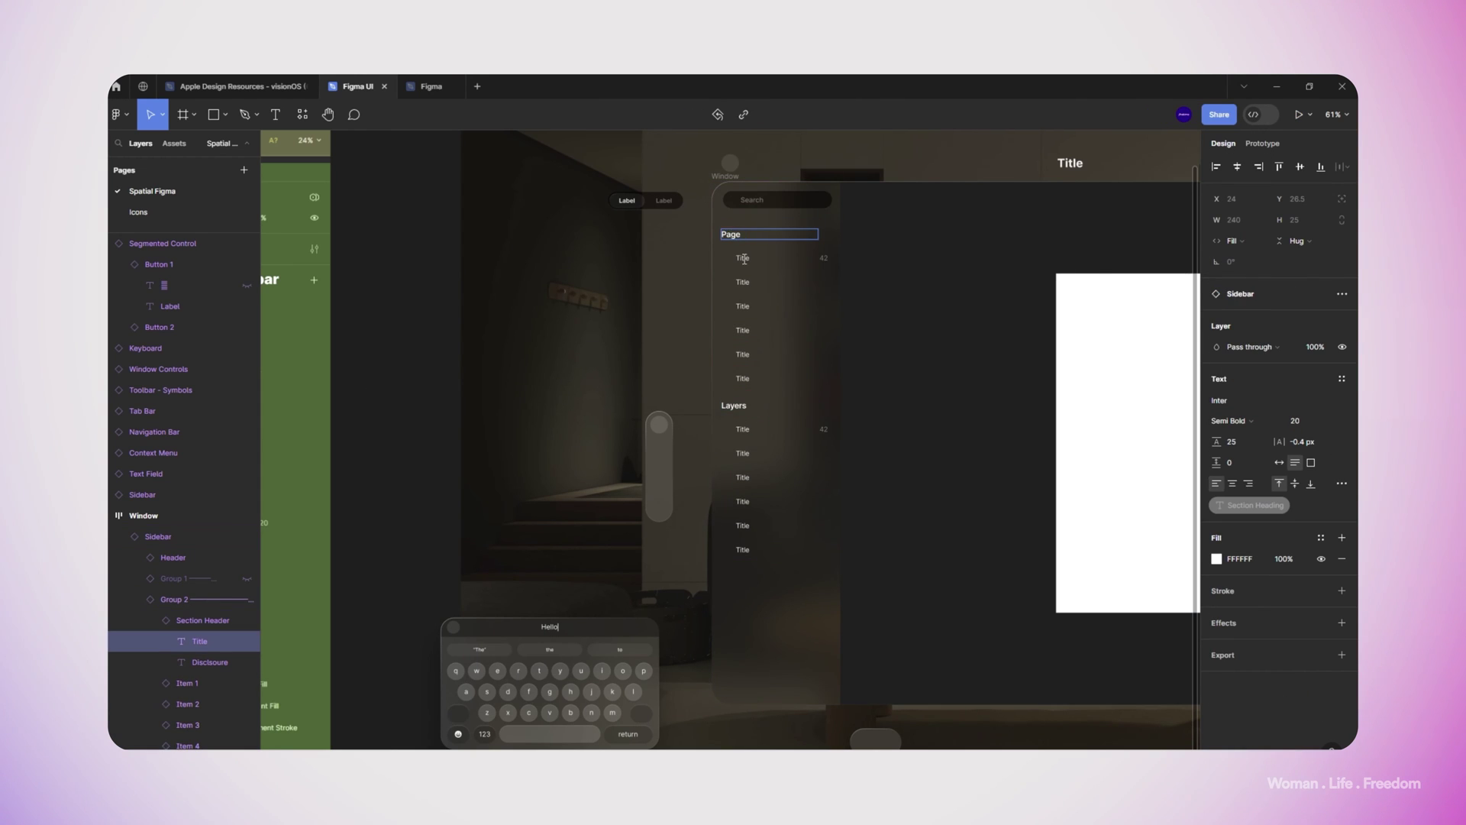
# Step: Fill the first three Page items with "Cover", a dashed divider line and "Foundation"
pyautogui.doubleClick(742, 258)
pyautogui.write('Cover')
pyautogui.click(745, 284)
pyautogui.doubleClick(745, 306)
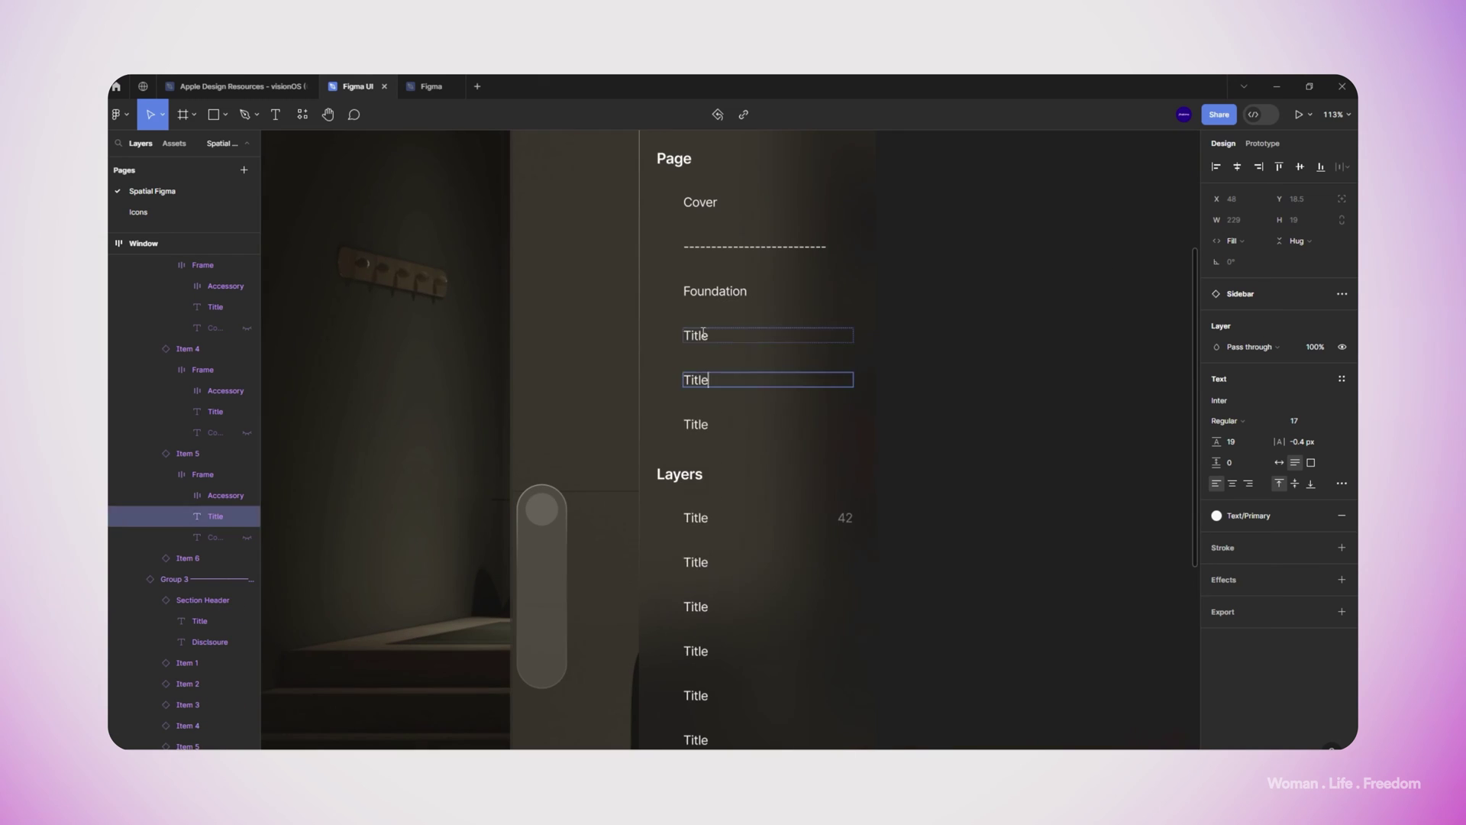
# Step: Name the remaining three Page items "↳ Colors", "↳ Typography" and "↳ Icons"
pyautogui.press('super+period')
pyautogui.click(711, 451)
pyautogui.write('Colors')
pyautogui.write('↳ Colors')
pyautogui.doubleClick(716, 379)
pyautogui.write('Typography')
pyautogui.doubleClick(696, 424)
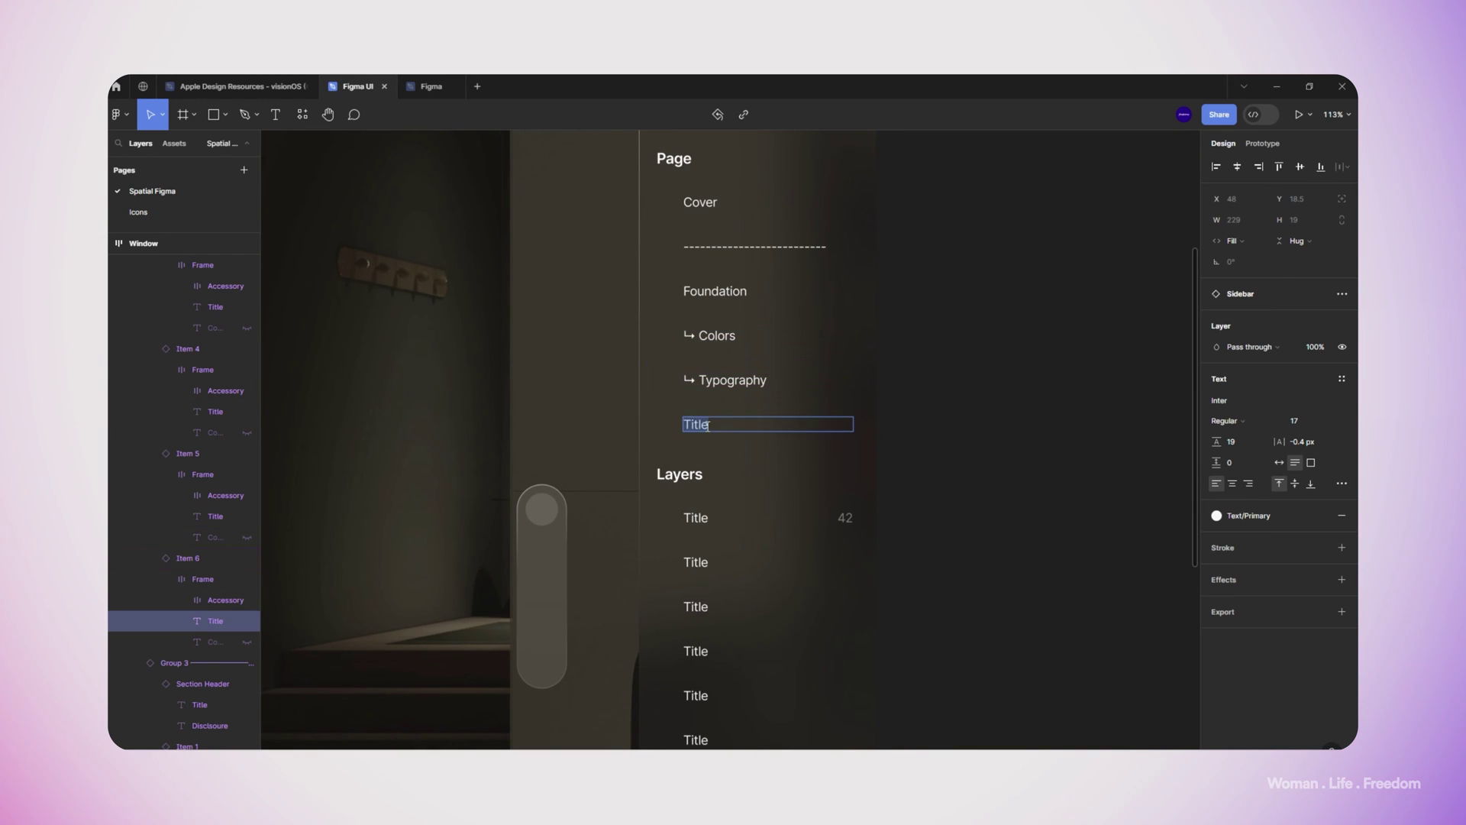
pyautogui.write('↳ Colors')
pyautogui.doubleClick(716, 424)
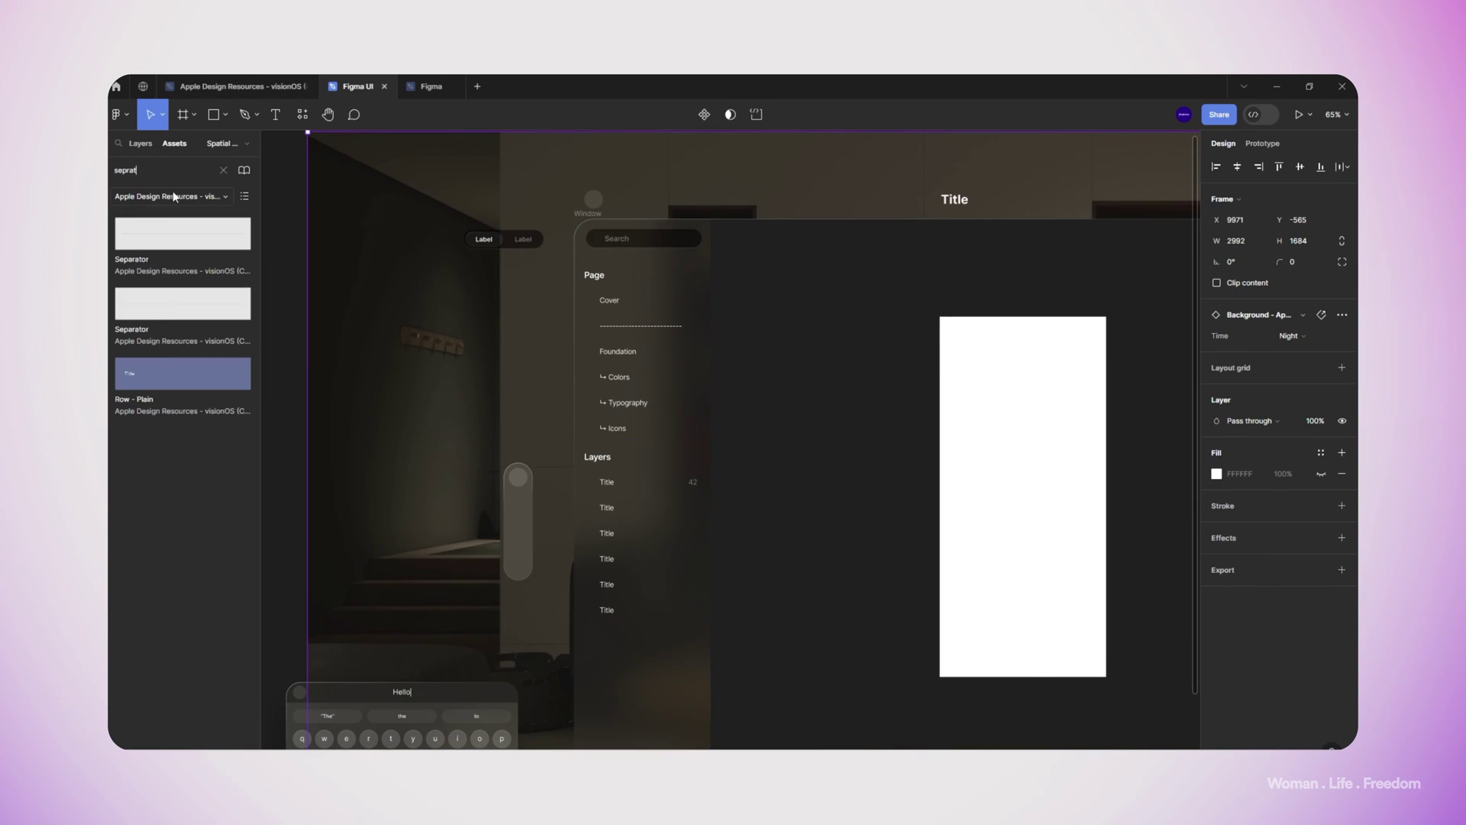
# Step: Detach the sidebar from its component and insert a visionOS Separator between the Page and Layers sections
pyautogui.click(1342, 336)
pyautogui.click(1264, 362)
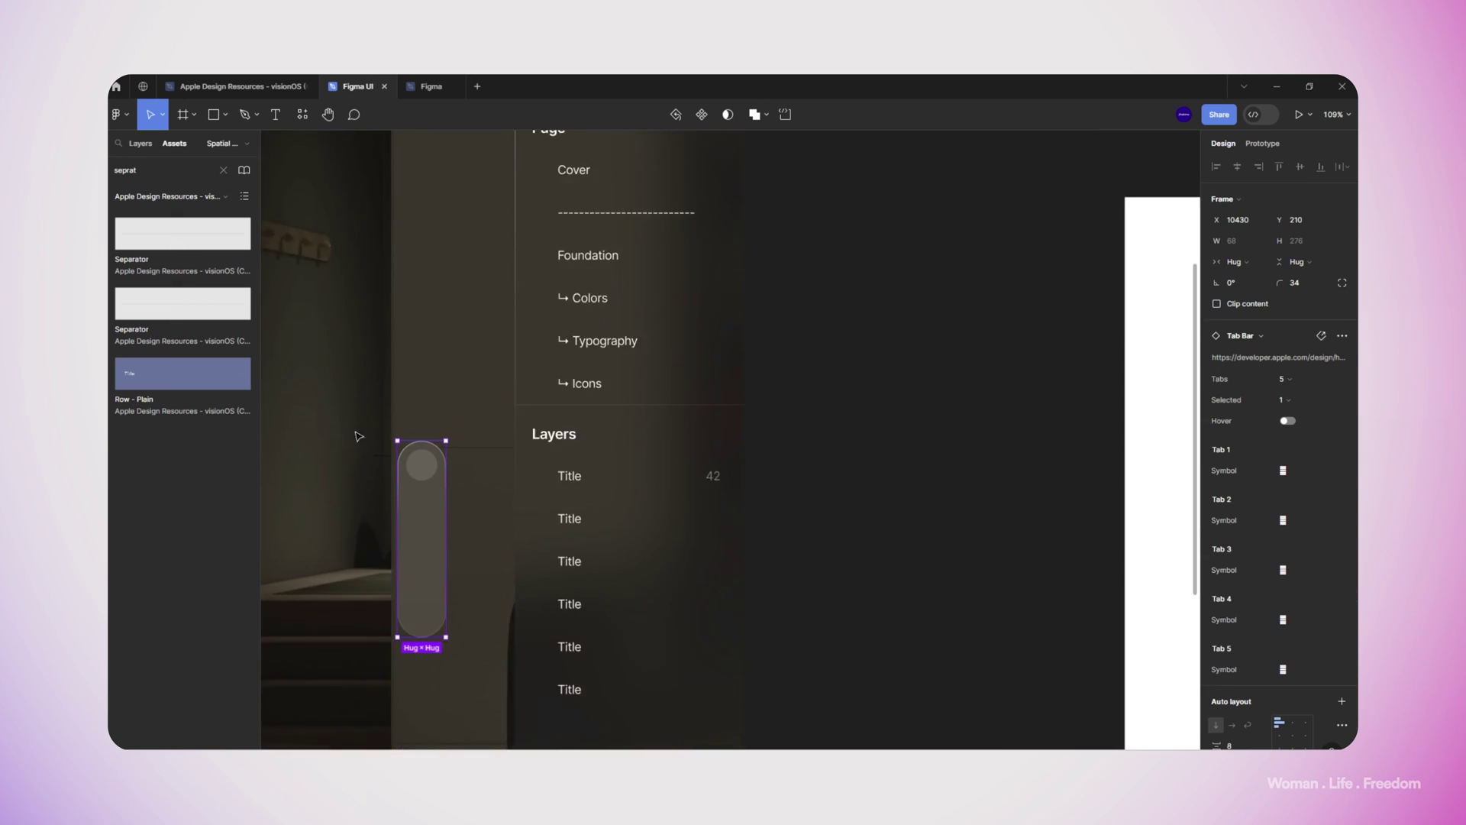
# Step: Copy the segmented control into the sidebar below the search field, fill the container width, and label its buttons "Project" and "Assets"
pyautogui.click(382, 186)
pyautogui.hotkey('ctrl', 'c')
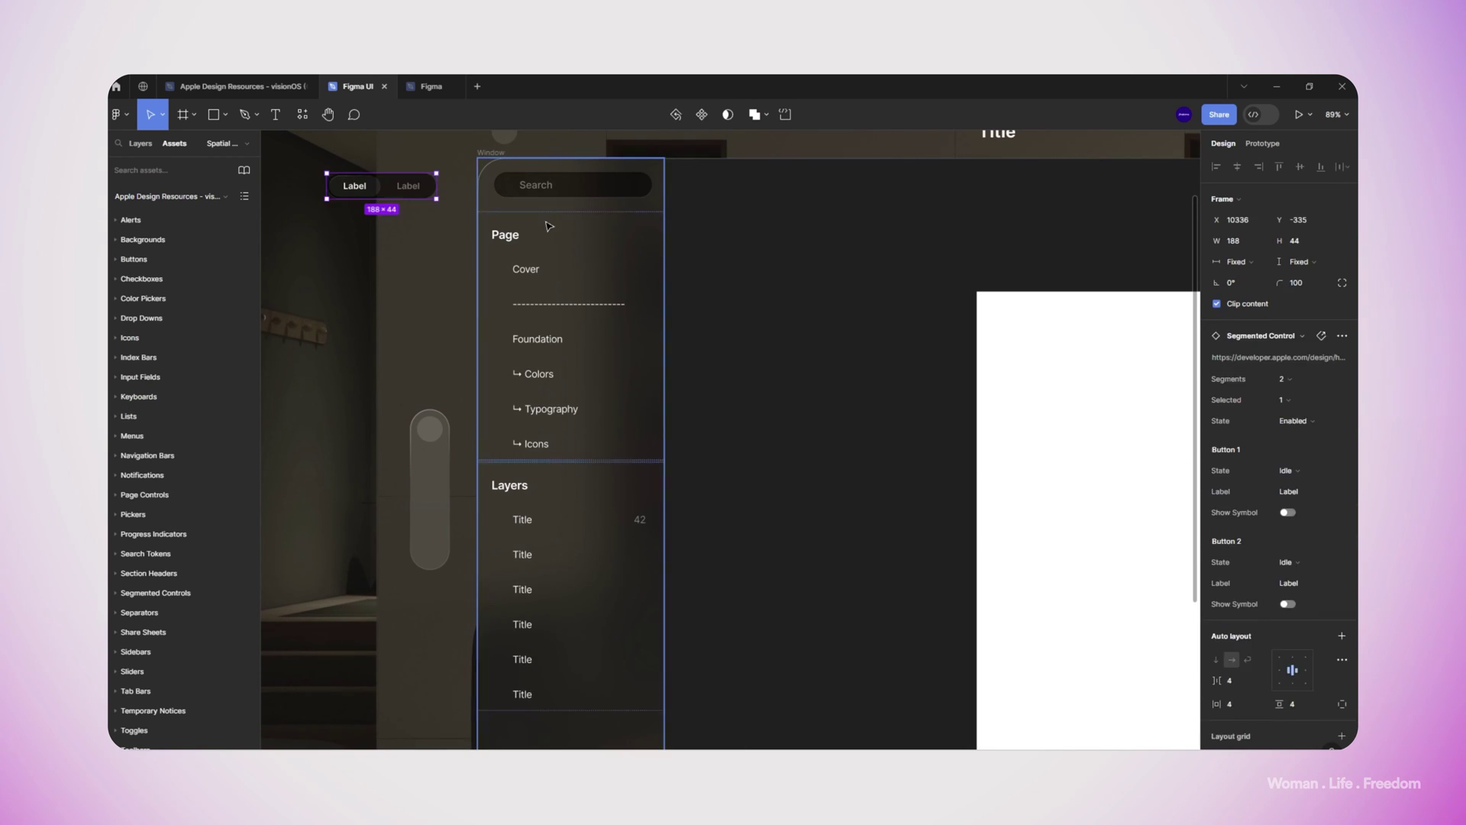
pyautogui.click(547, 222)
pyautogui.hotkey('ctrl', 'v')
pyautogui.click(1238, 261)
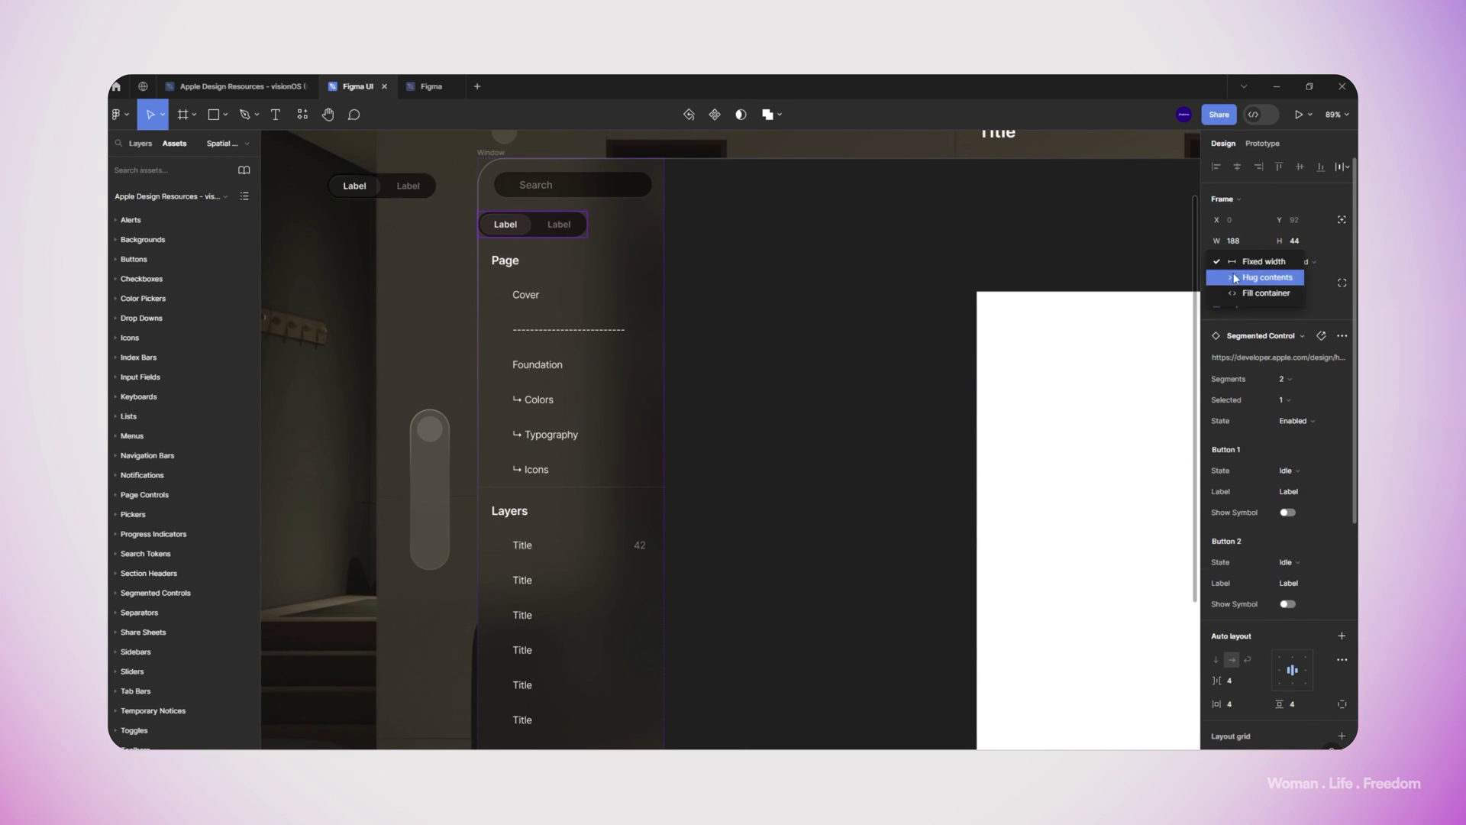
pyautogui.click(1293, 403)
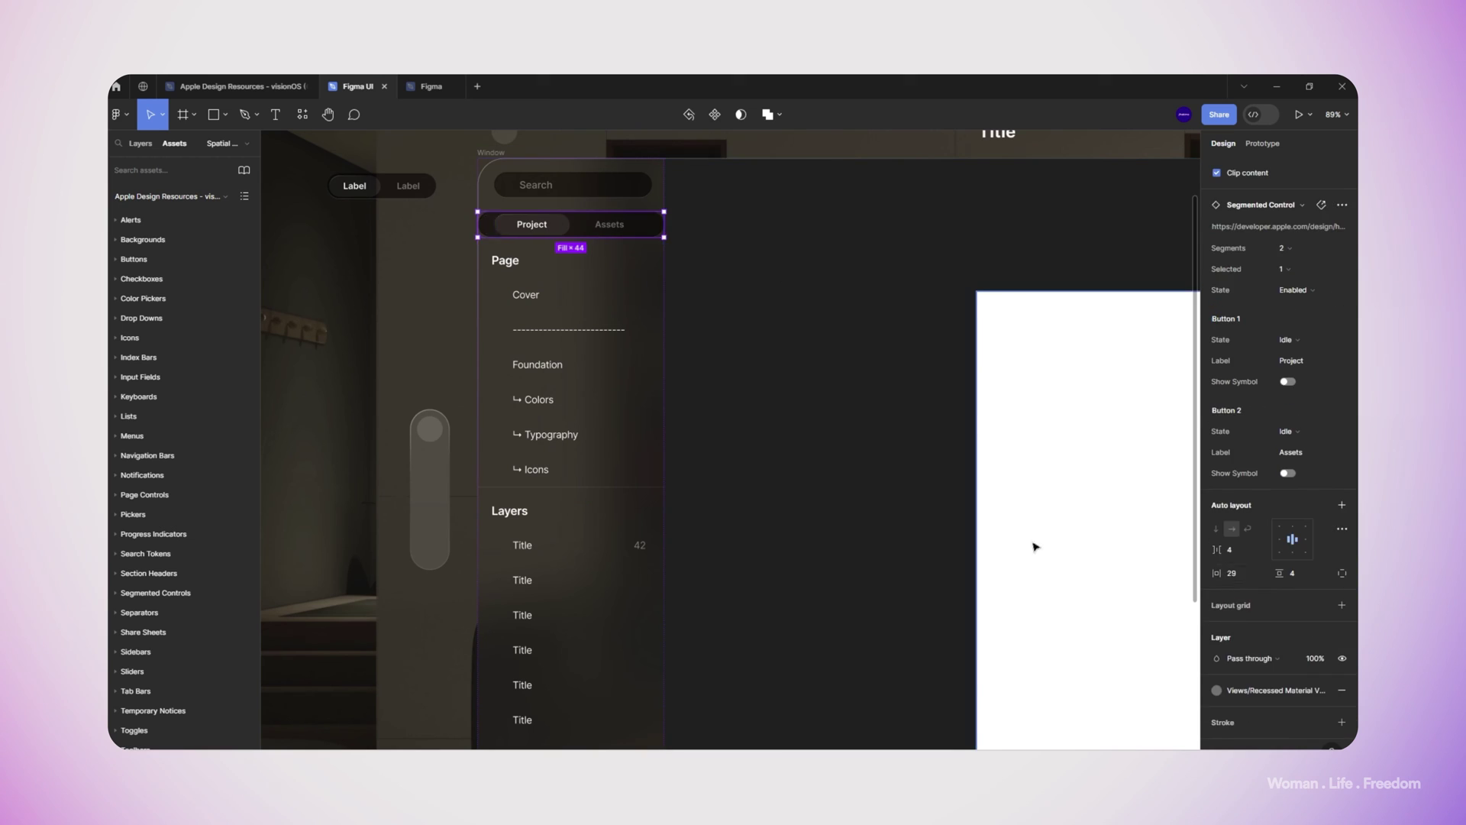
pyautogui.hotkey('ctrl', 'z')
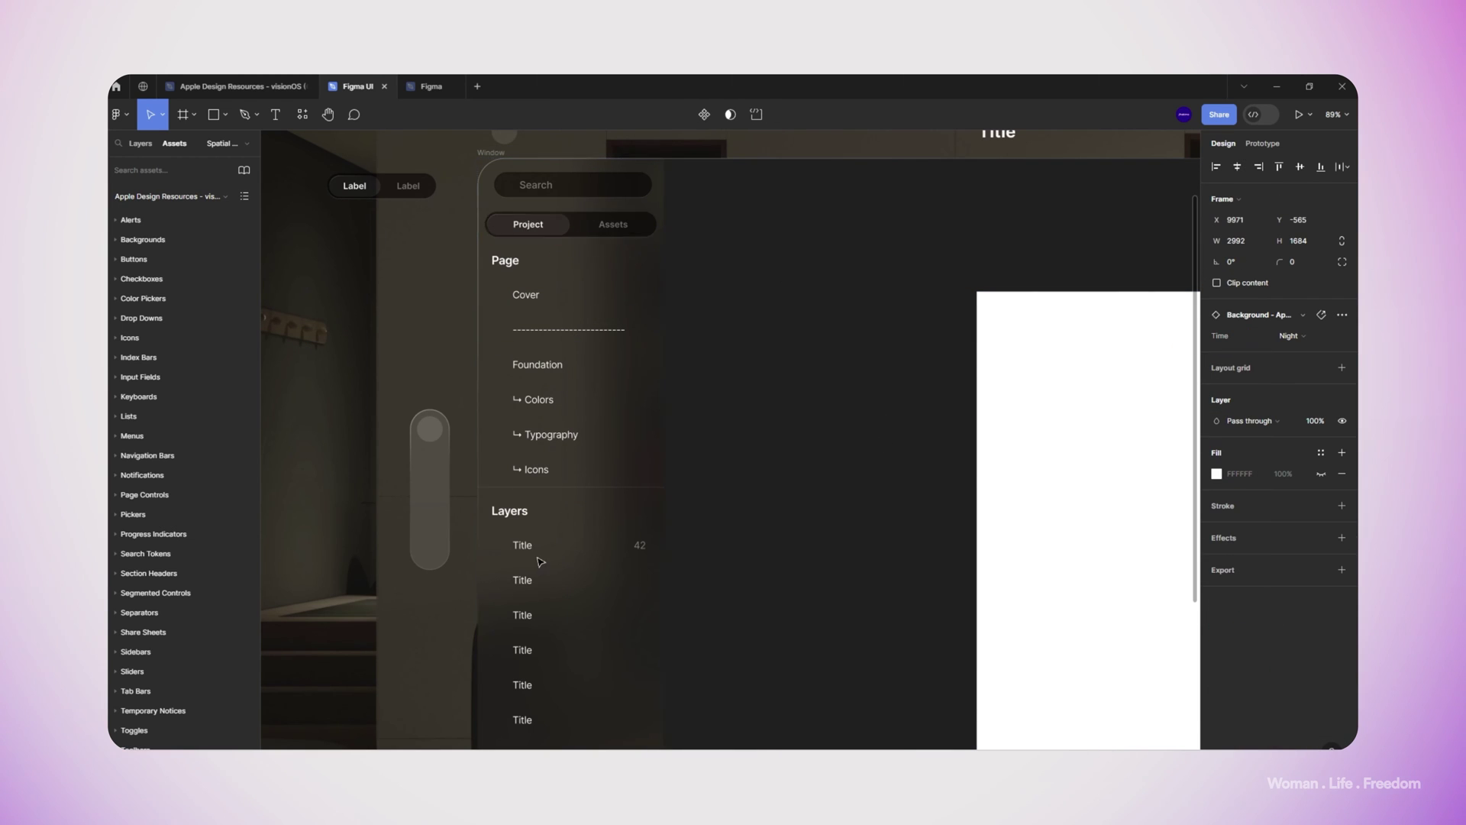
# Step: Move the segmented control's frame above the search field and adjust both paddings so their edges line up
pyautogui.scroll(-1, 609, 327)
pyautogui.doubleClick(556, 224)
pyautogui.moveTo(558, 222); pyautogui.dragTo(559, 183)
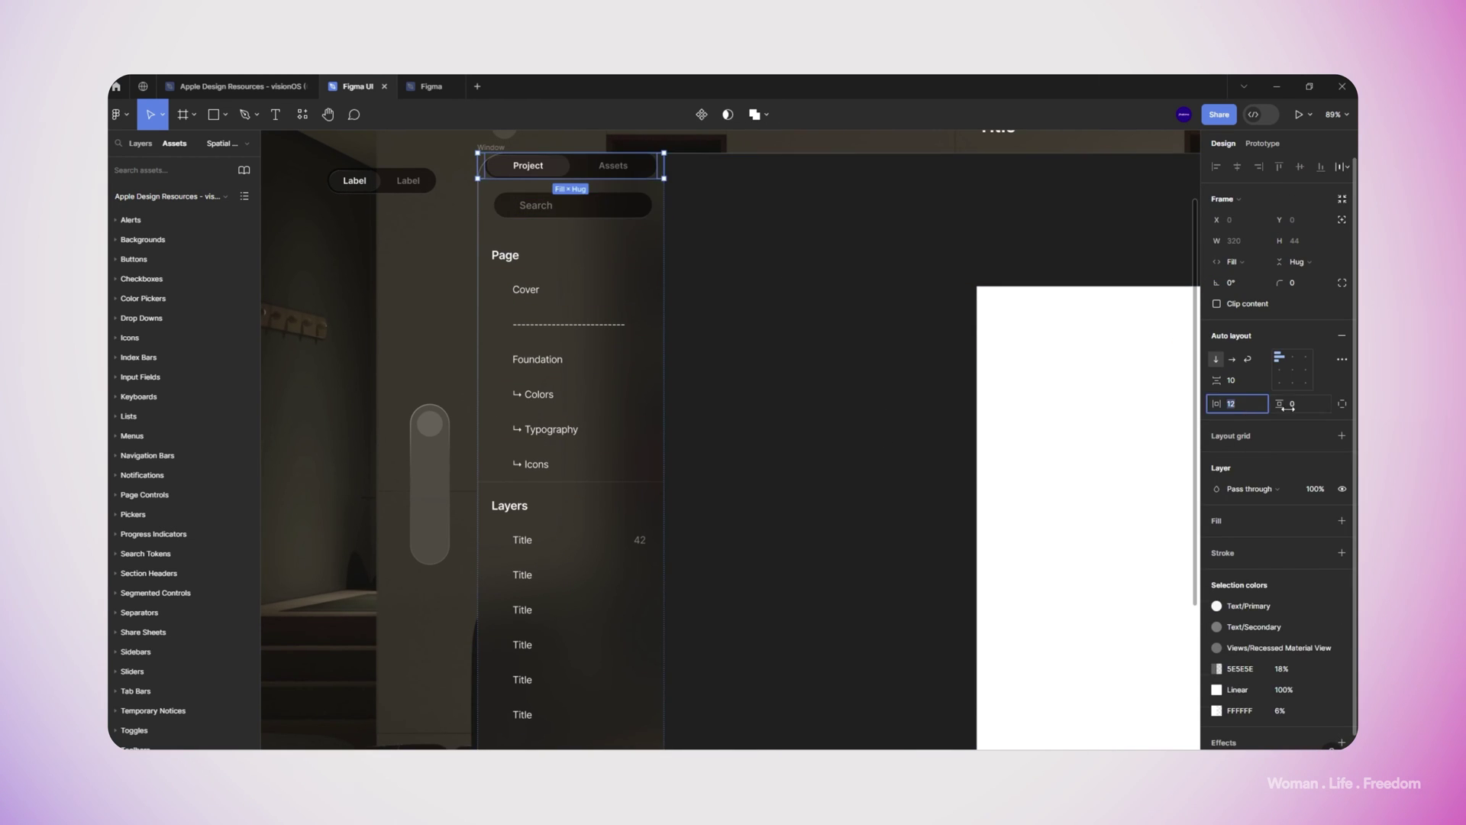
pyautogui.click(793, 403)
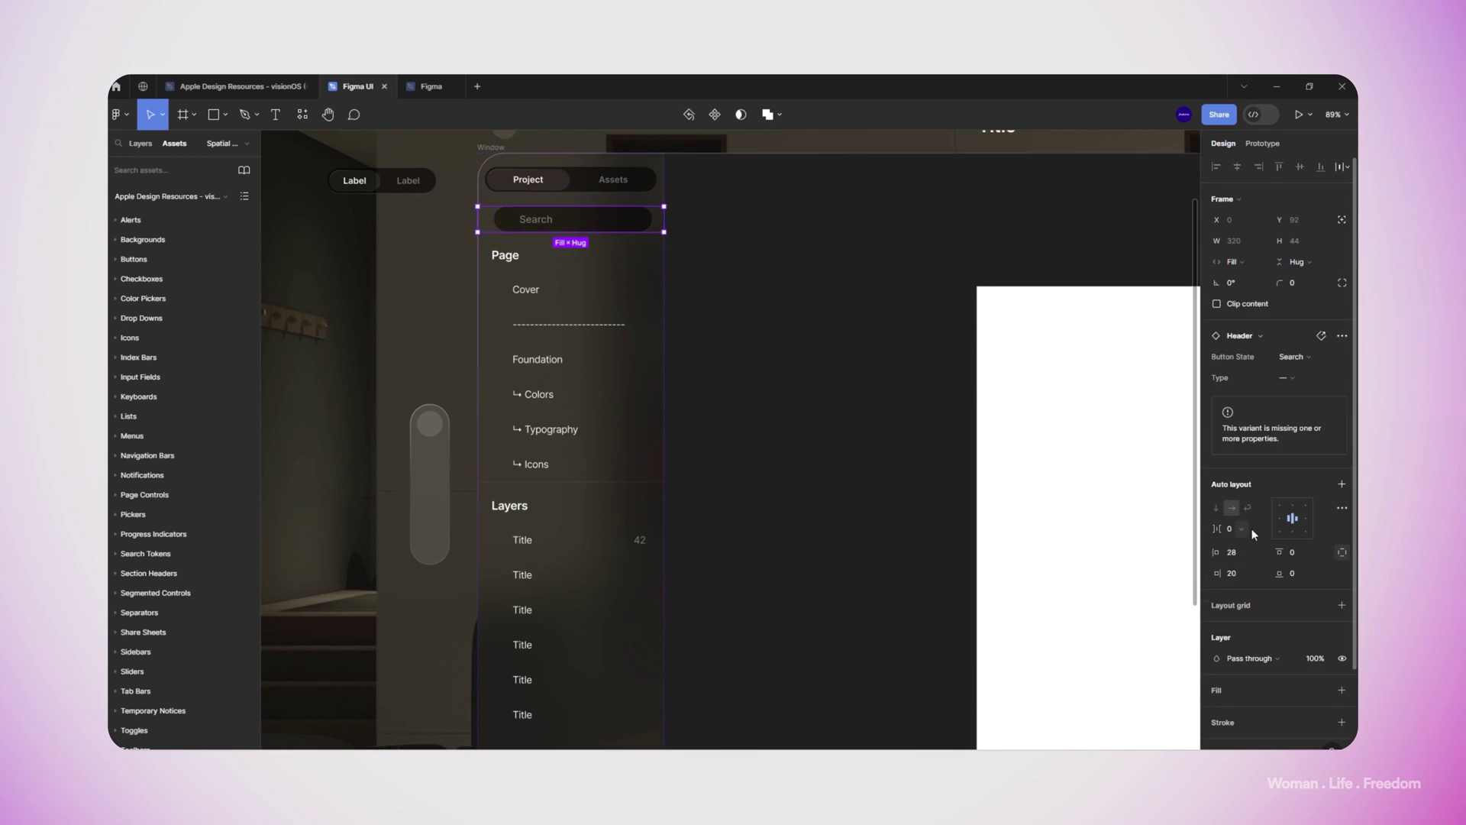
pyautogui.click(1231, 555)
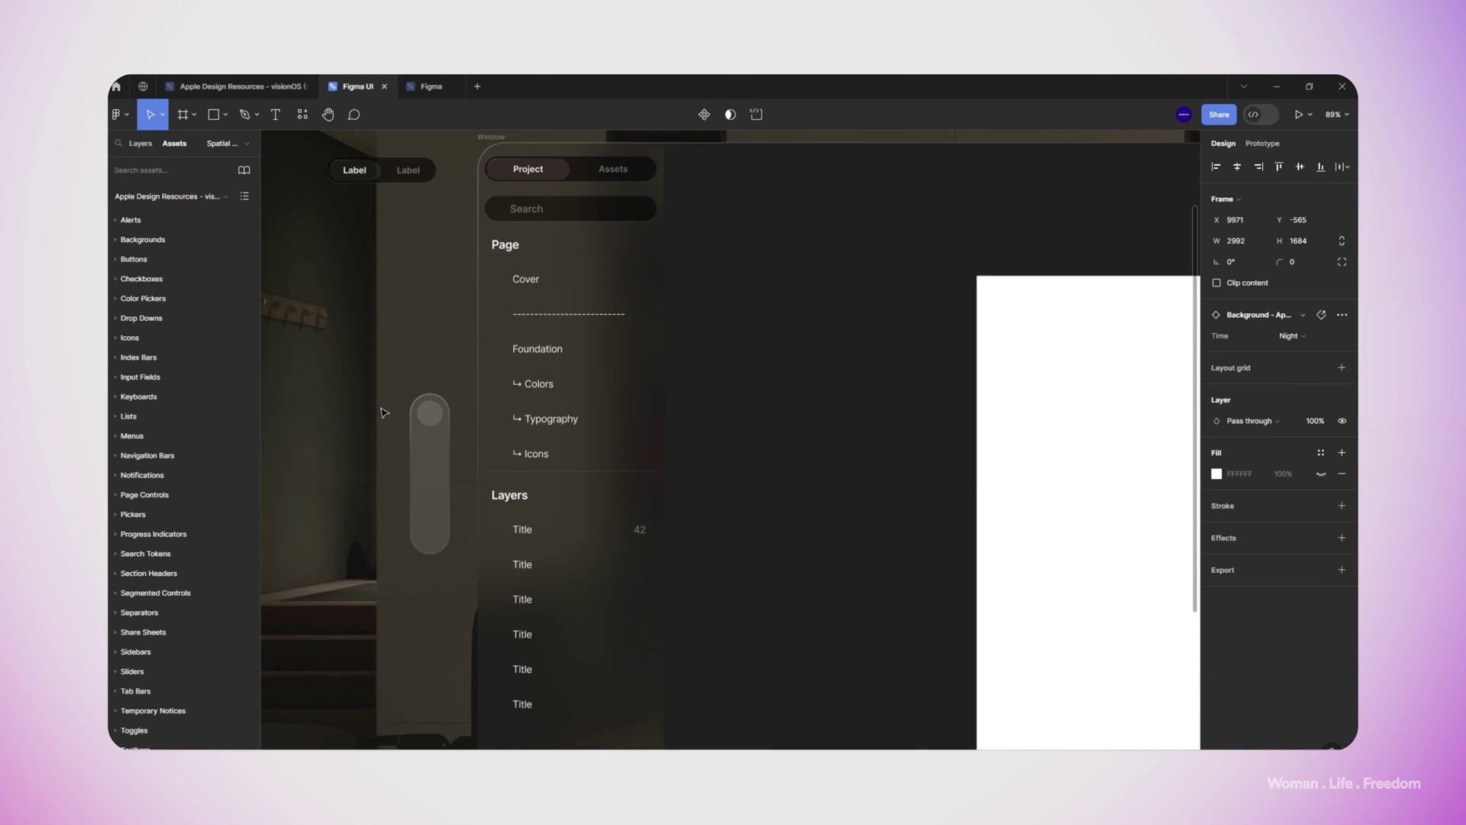
# Step: Adjust the horizontal padding around the sidebar's segmented control and search field
pyautogui.scroll(-2, 379, 401)
pyautogui.click(521, 310)
pyautogui.click(497, 229)
pyautogui.click(1234, 403)
pyautogui.write('1')
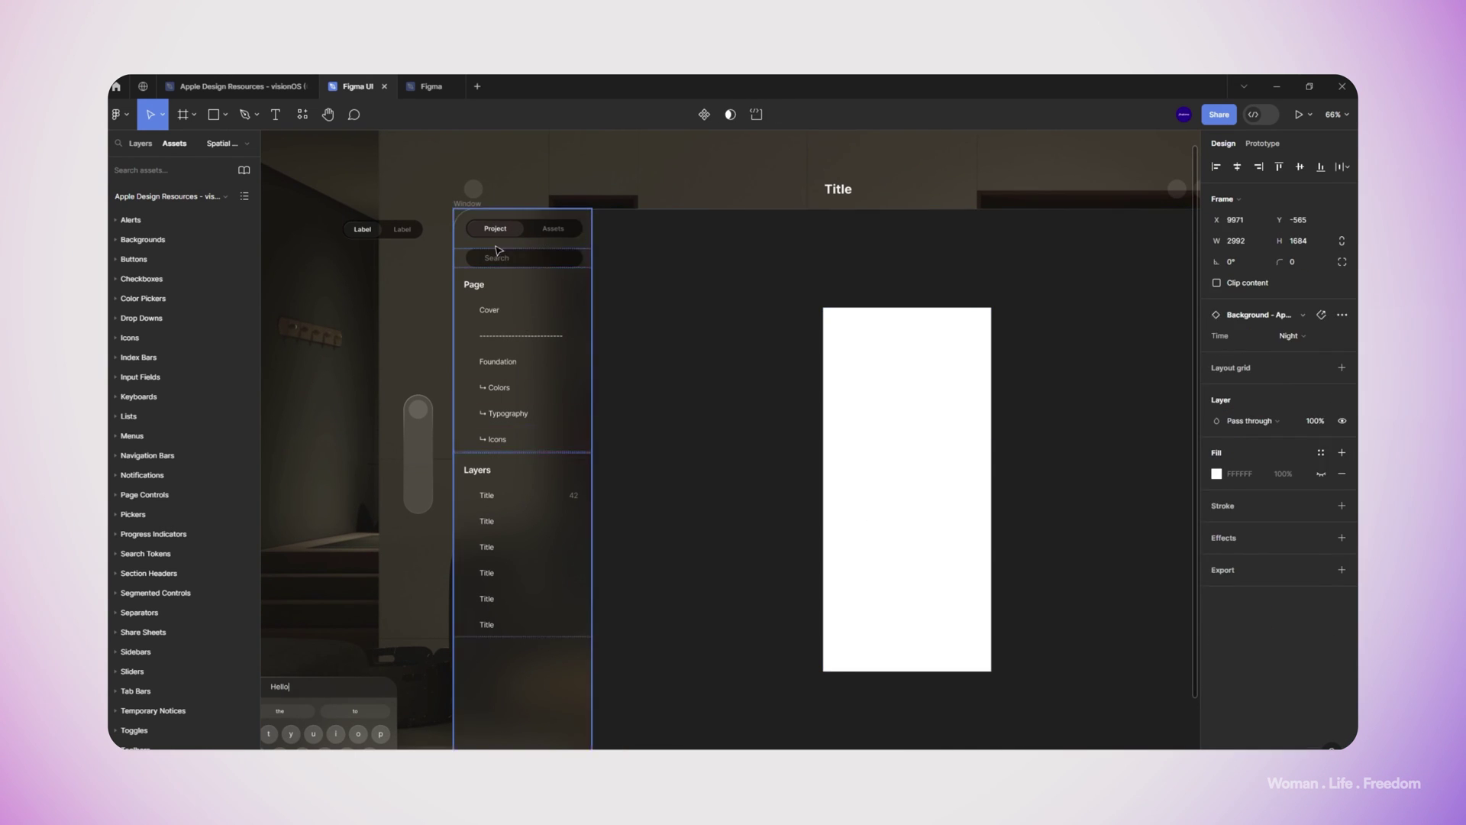
# Step: Name the first item in the Layers section "Frame 1", hide its counter, and delete the remaining Title items
pyautogui.scroll(5, 496, 250)
pyautogui.click(449, 428)
pyautogui.doubleClick(397, 474)
pyautogui.press('BackSpace')
pyautogui.click(423, 524)
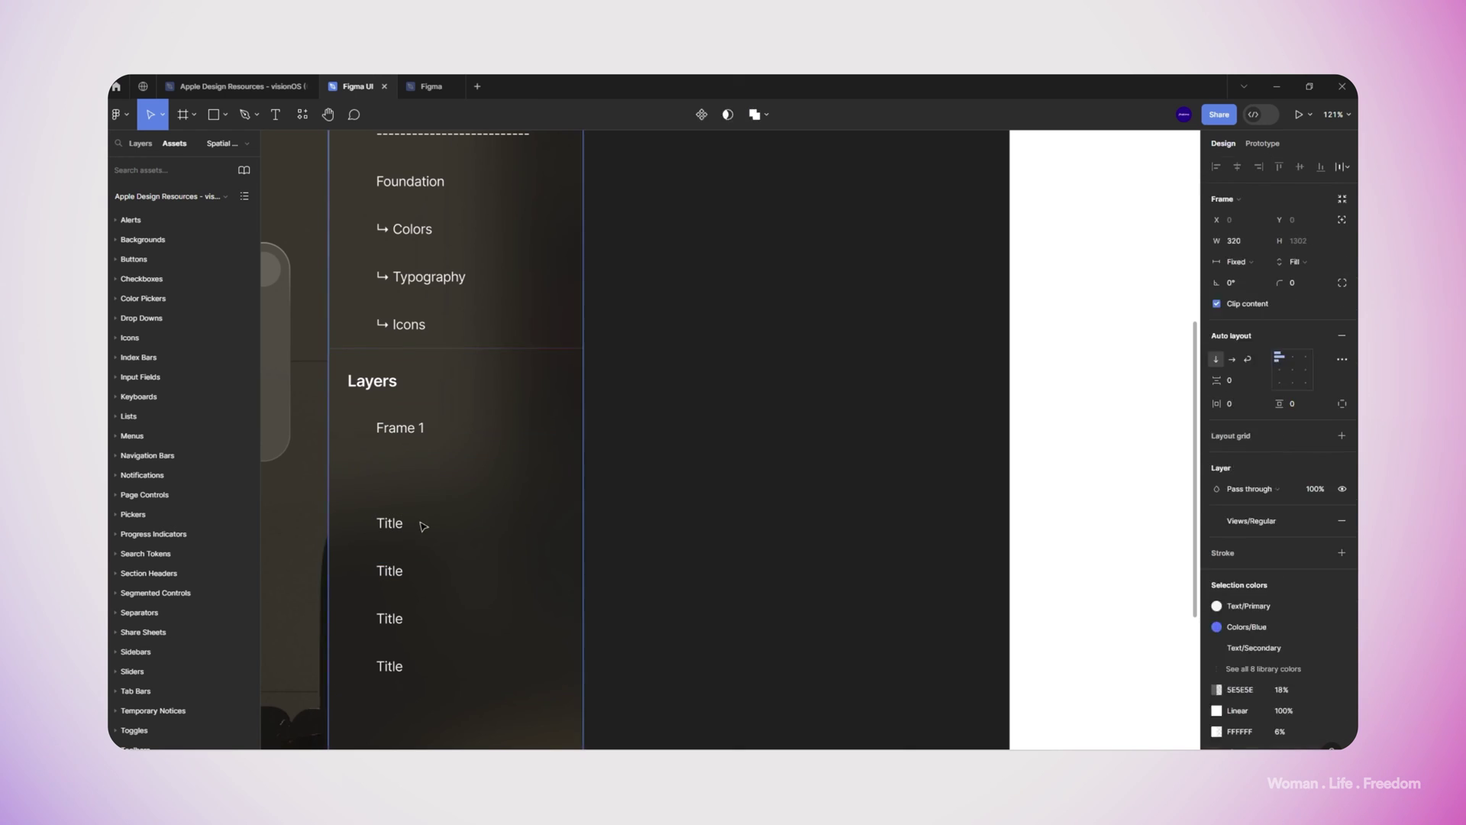
pyautogui.click(426, 481)
# Step: Give the Cover item in the Page section a highlighted state
pyautogui.scroll(-5, 667, 349)
pyautogui.click(705, 456)
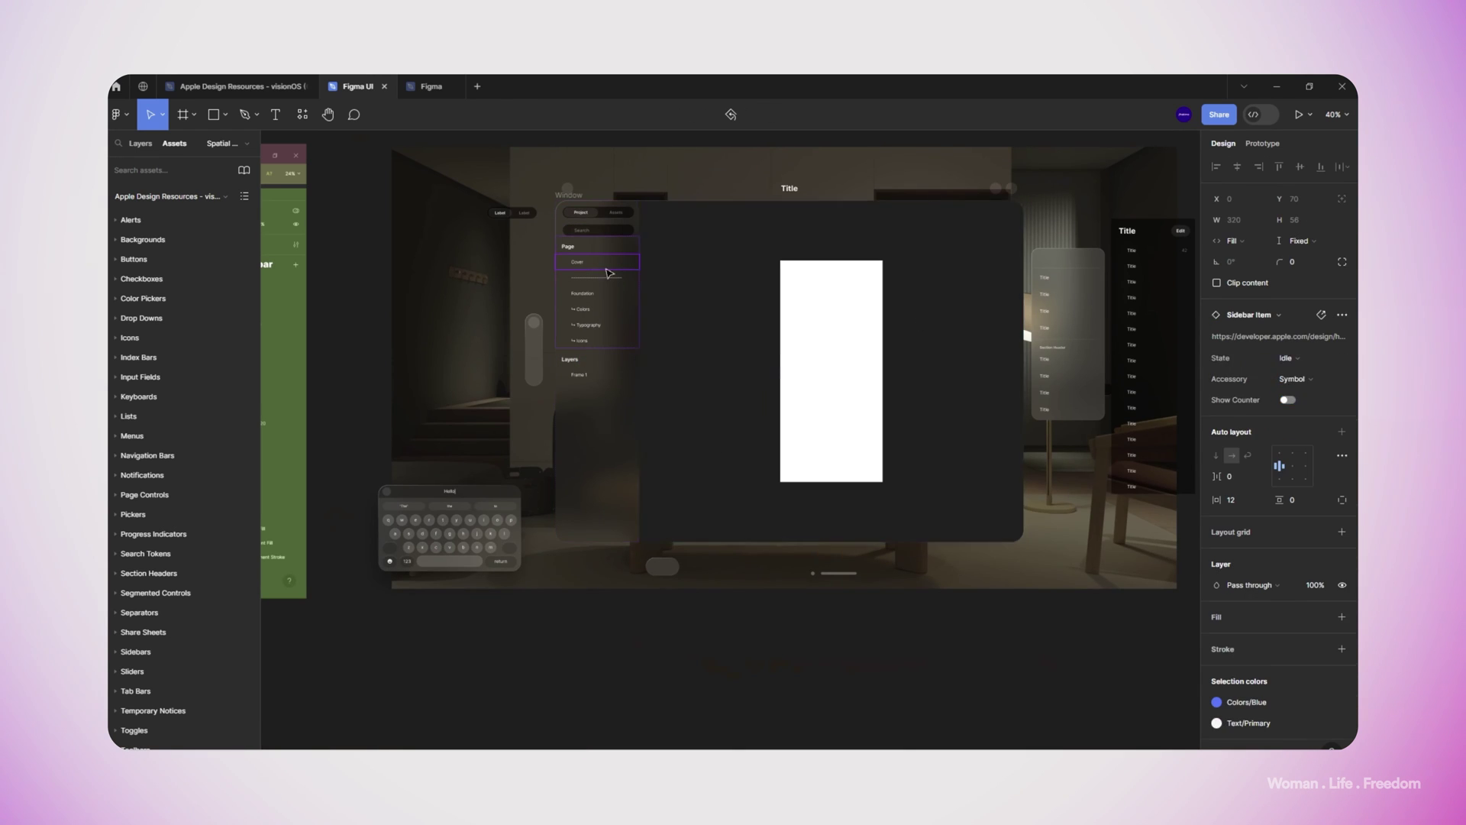
pyautogui.click(1065, 447)
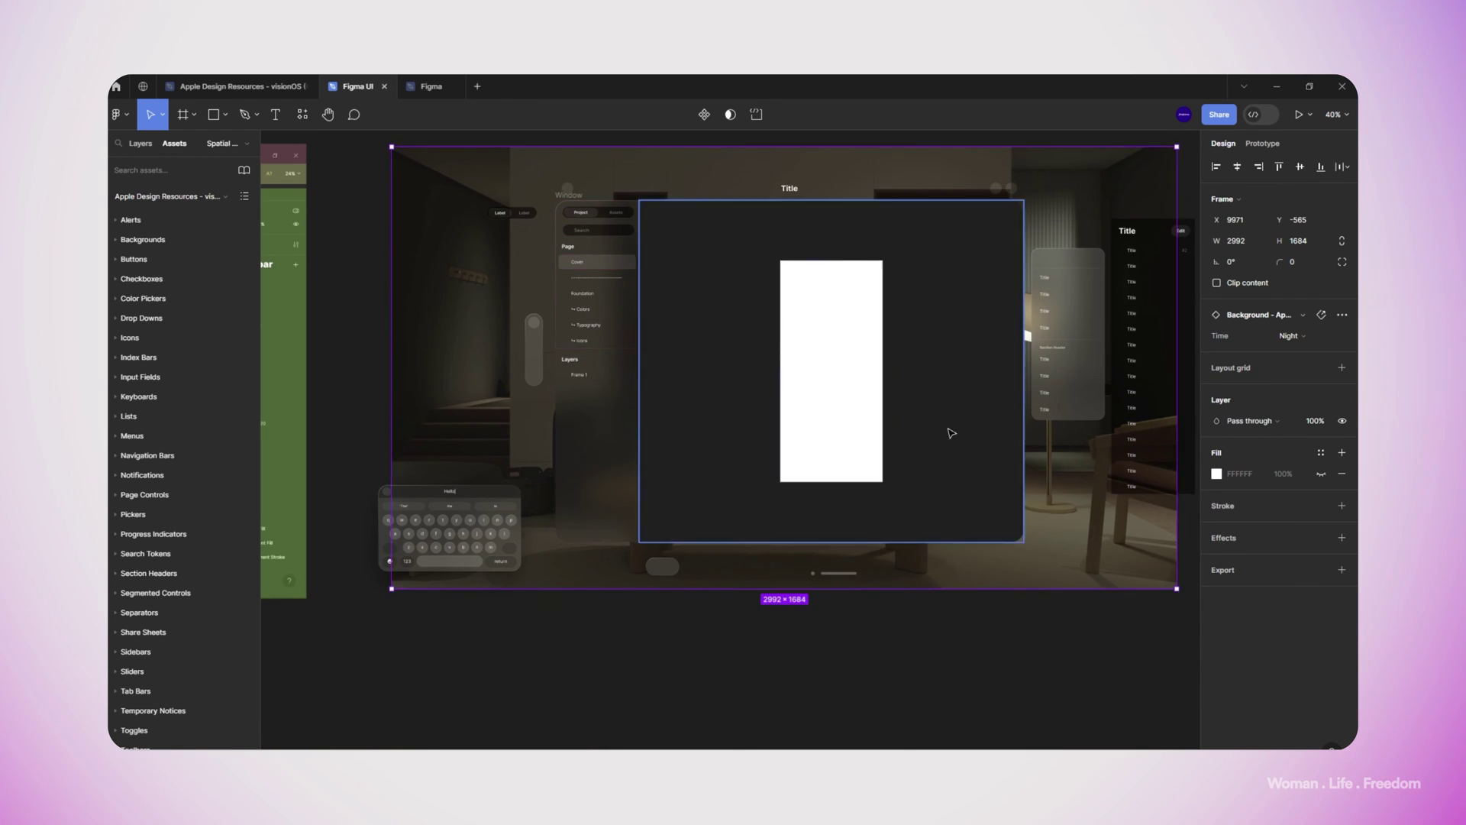
# Step: Set the Frame 1 item's accessory to "Symbol in circle"
pyautogui.scroll(4, 661, 297)
pyautogui.doubleClick(577, 337)
pyautogui.click(1319, 380)
pyautogui.click(1294, 396)
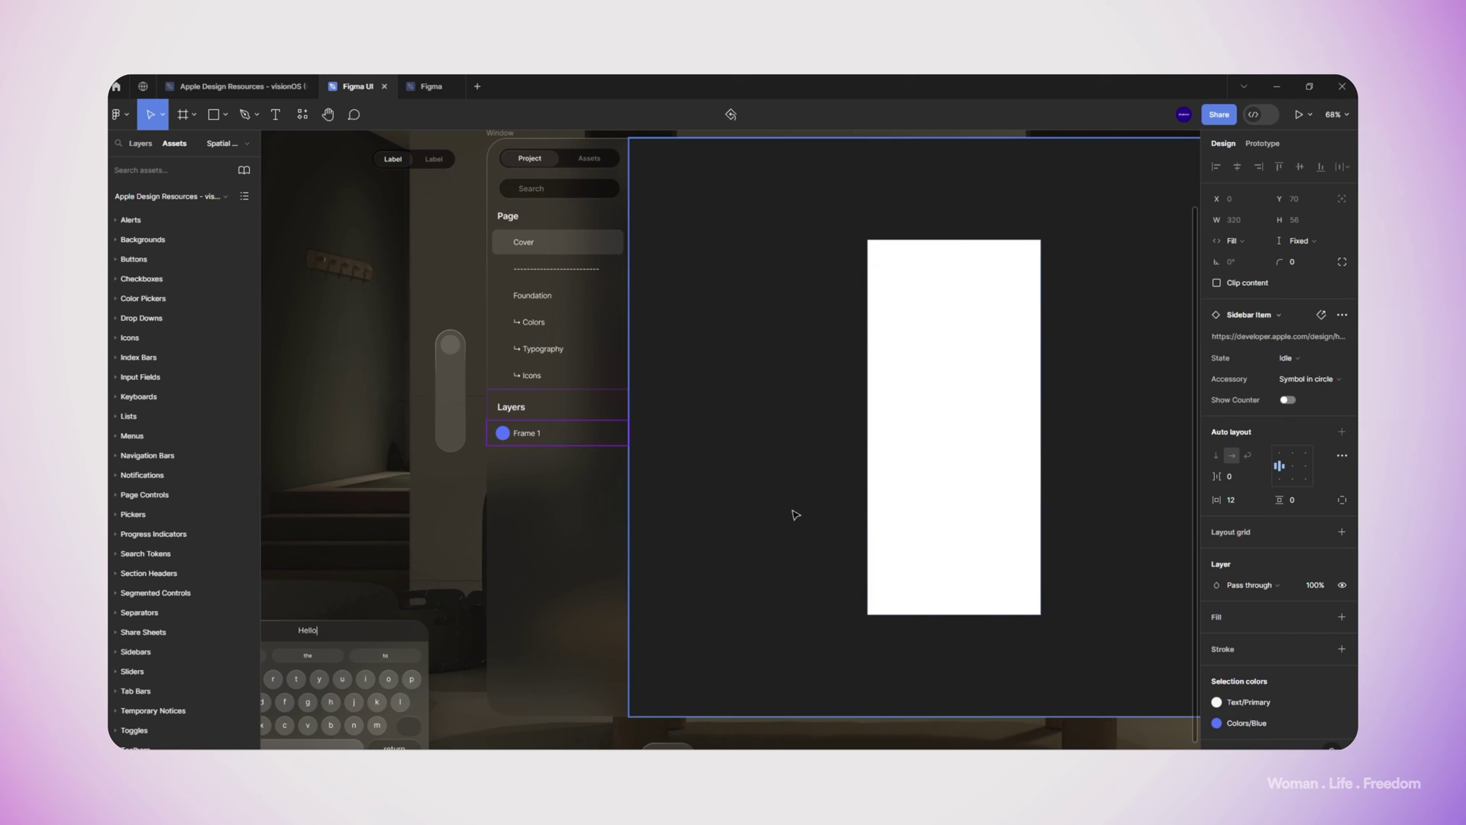
# Step: Put the format-square icon in Frame 1's accessory circle, fill the circle with Controls/Idle, and color the icon with _Template/Colors/Blue
pyautogui.scroll(5, 498, 439)
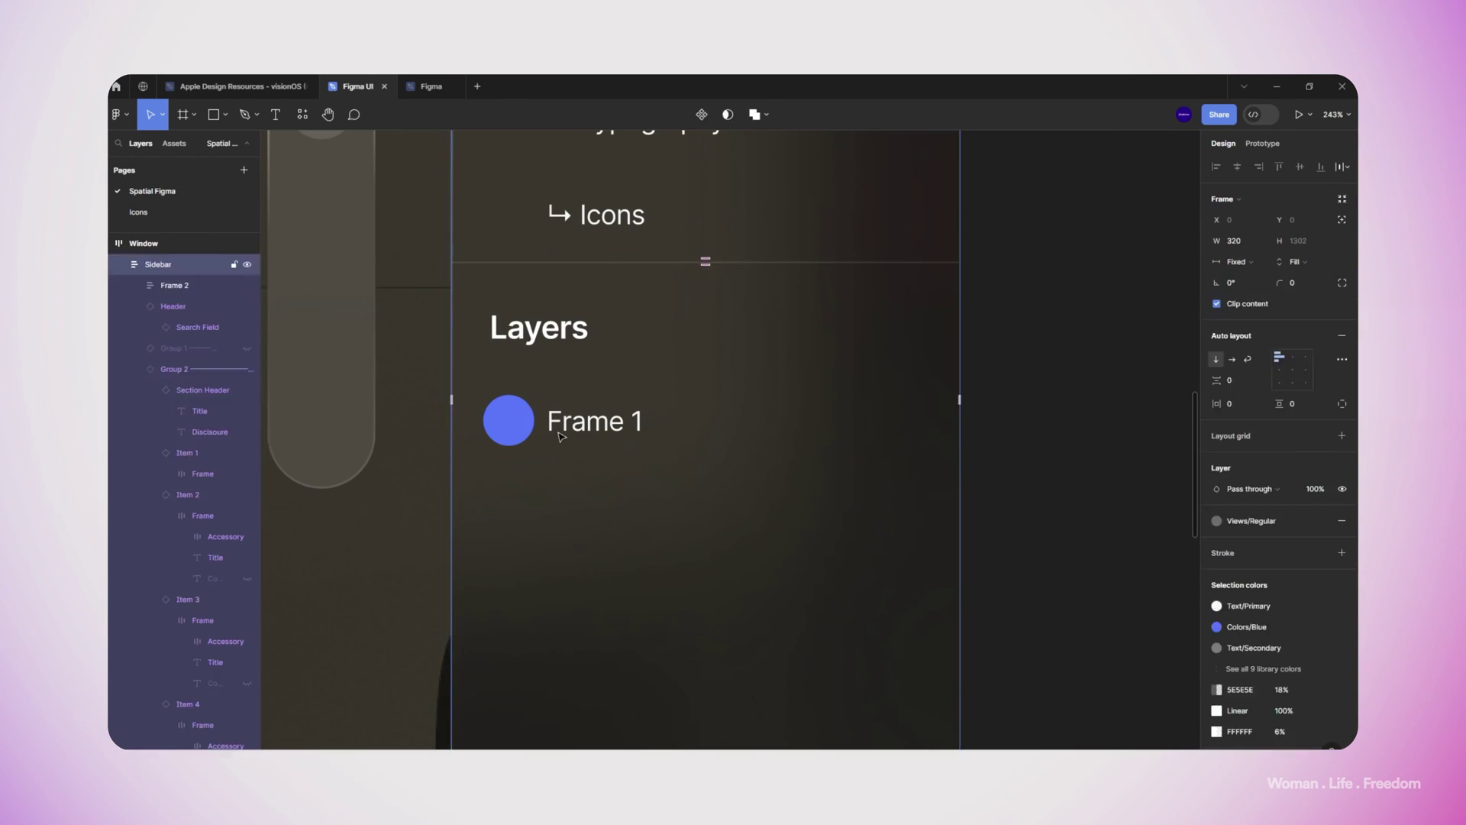
pyautogui.doubleClick(509, 420)
pyautogui.doubleClick(509, 420)
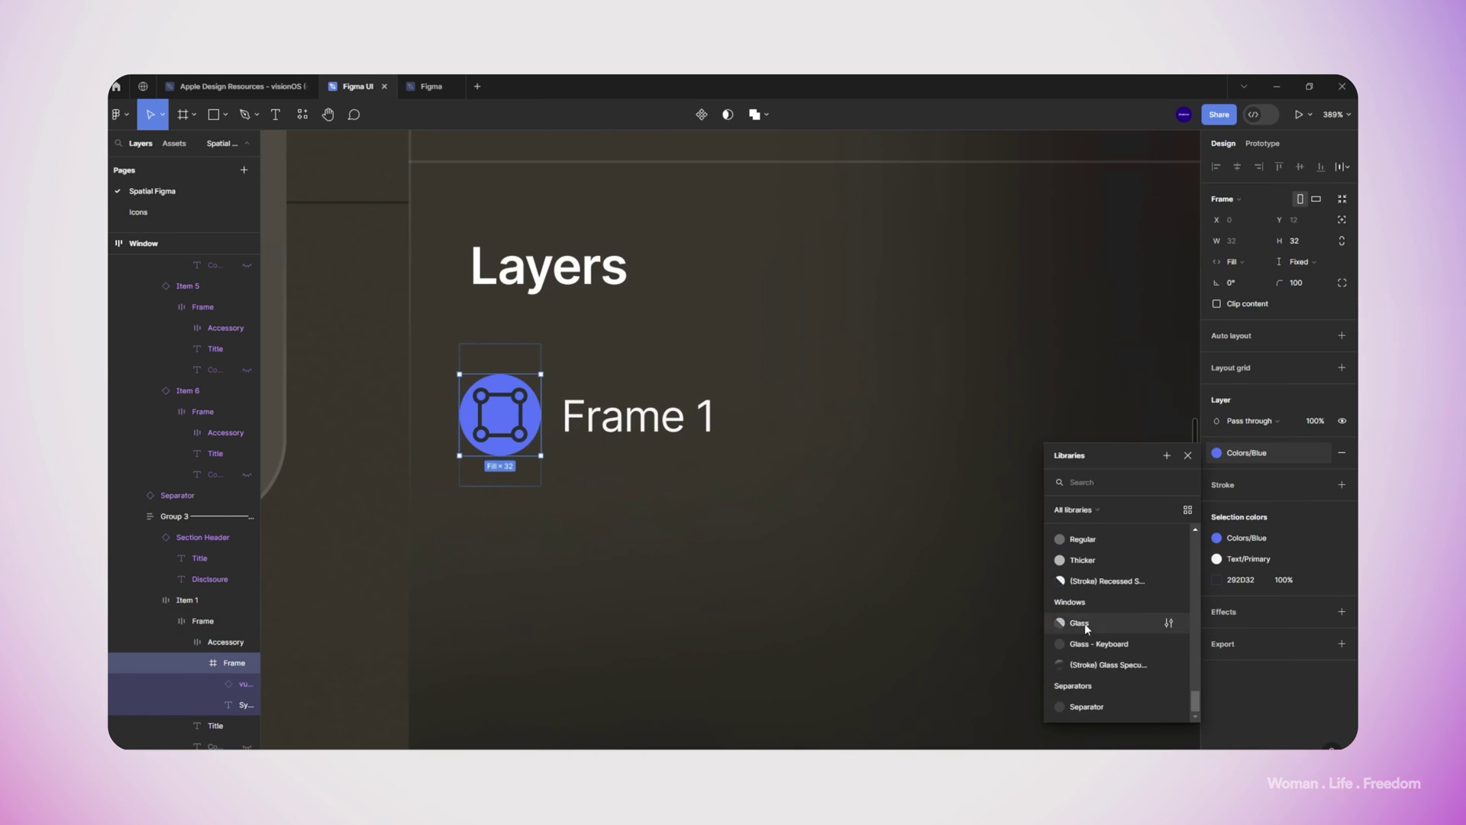
pyautogui.click(1087, 538)
pyautogui.click(1217, 538)
pyautogui.click(1080, 671)
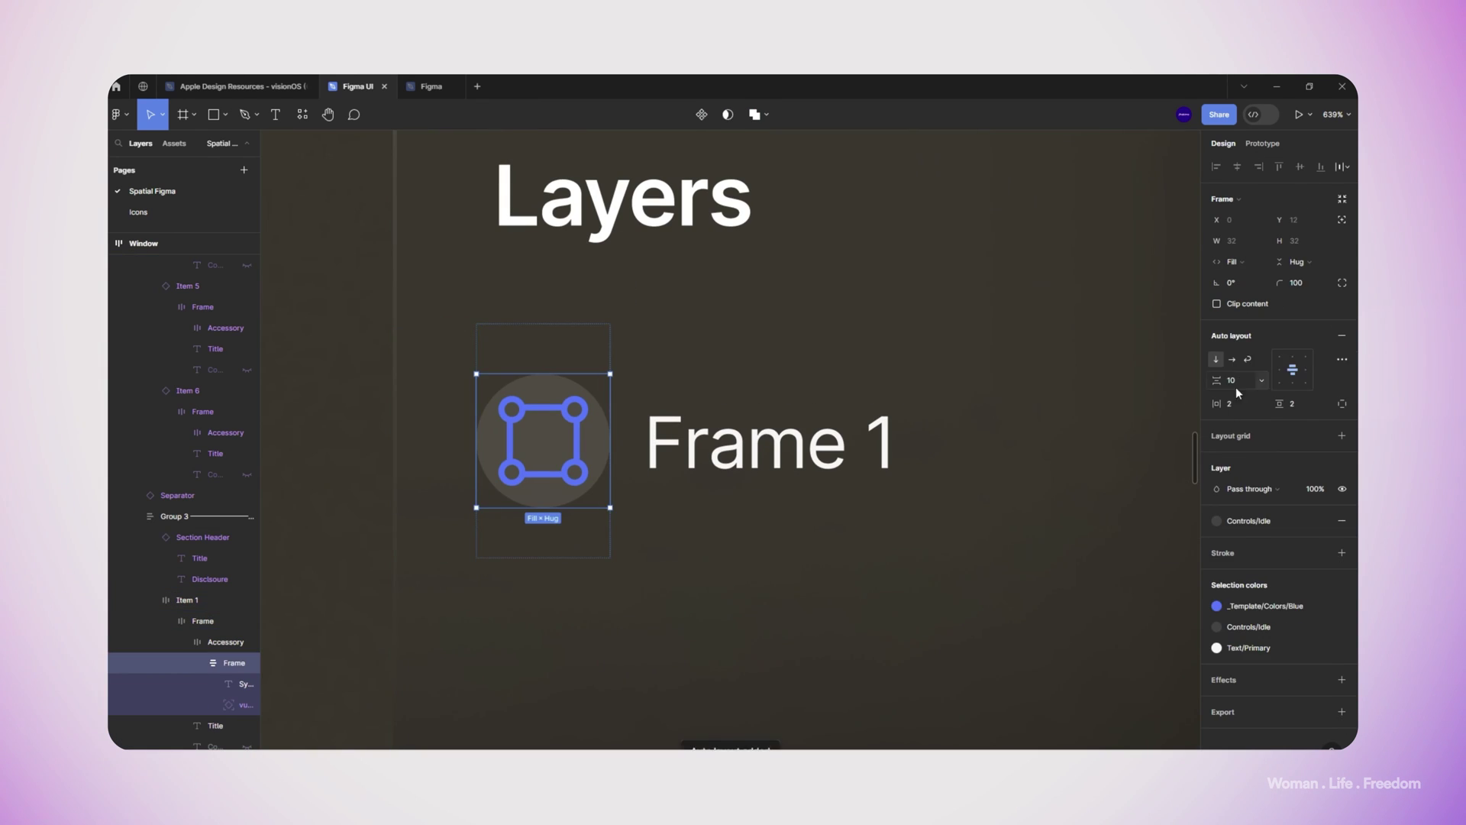
pyautogui.click(560, 449)
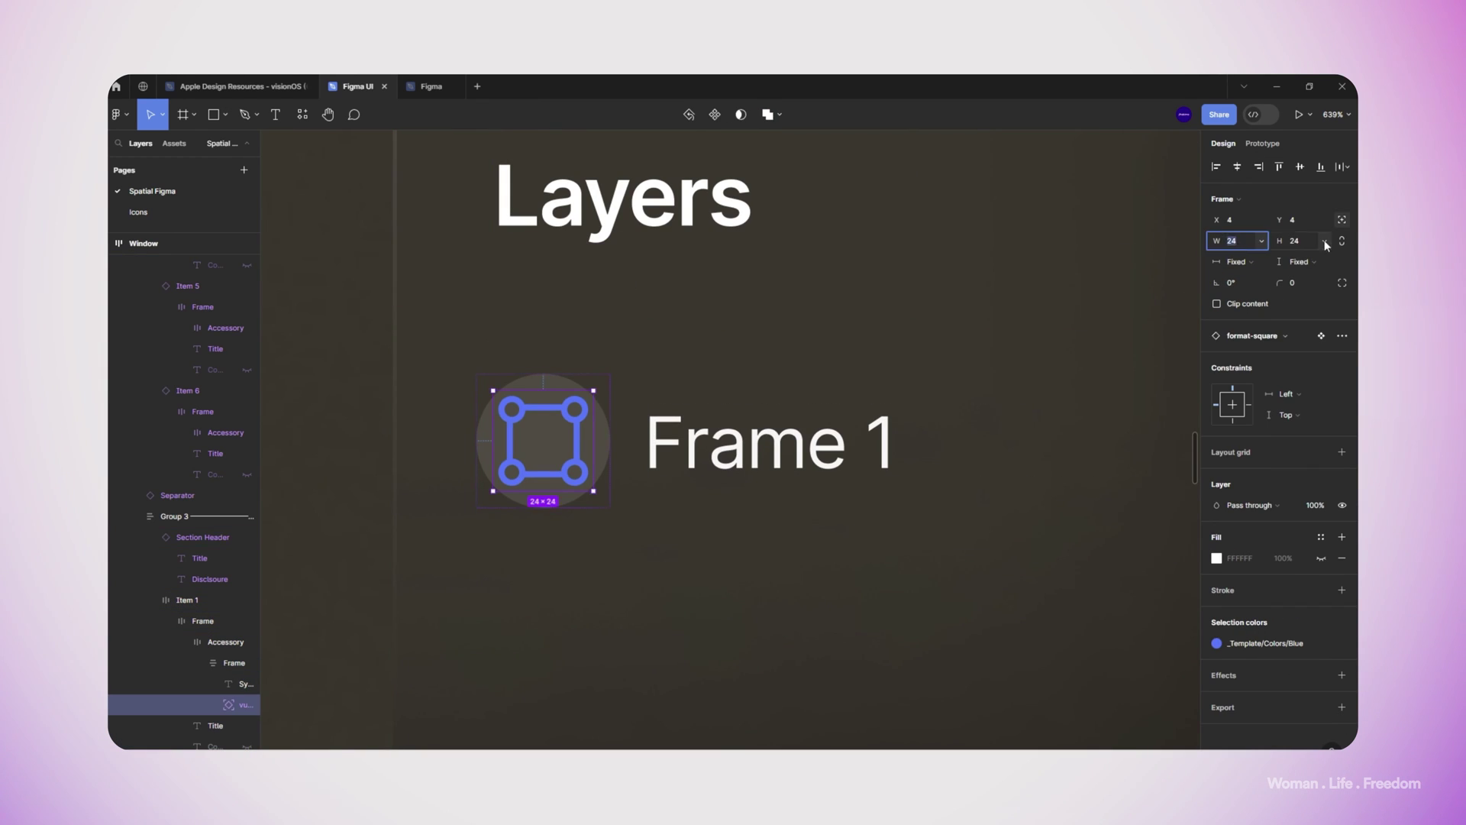
pyautogui.click(560, 448)
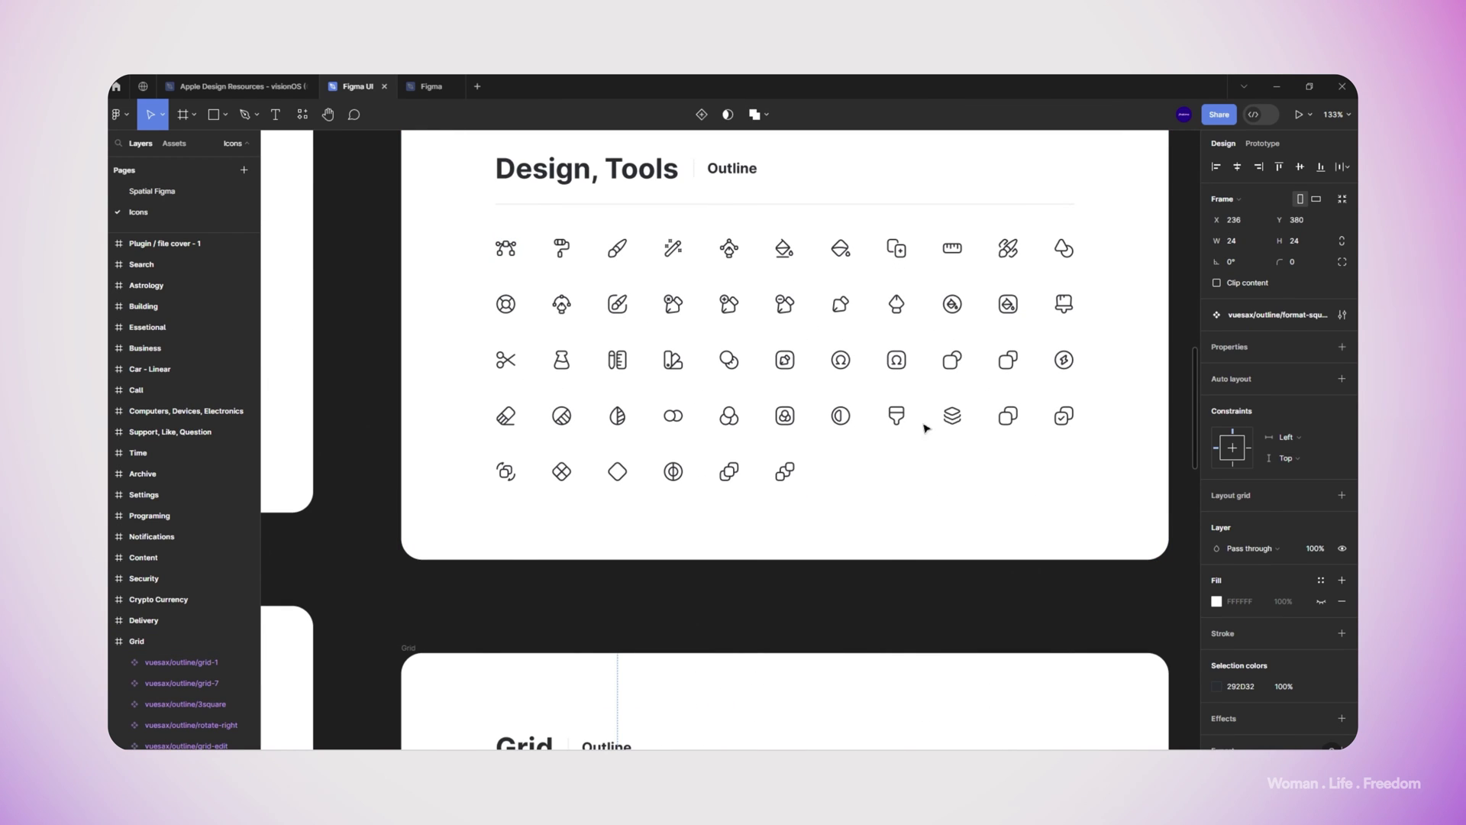
# Step: Select the path and blend-2 icons from Design, Tools and the text icon from Type, Paragraph, Character together
pyautogui.click(838, 309)
pyautogui.keyDown('shift'); pyautogui.click(729, 360); pyautogui.keyUp('shift')
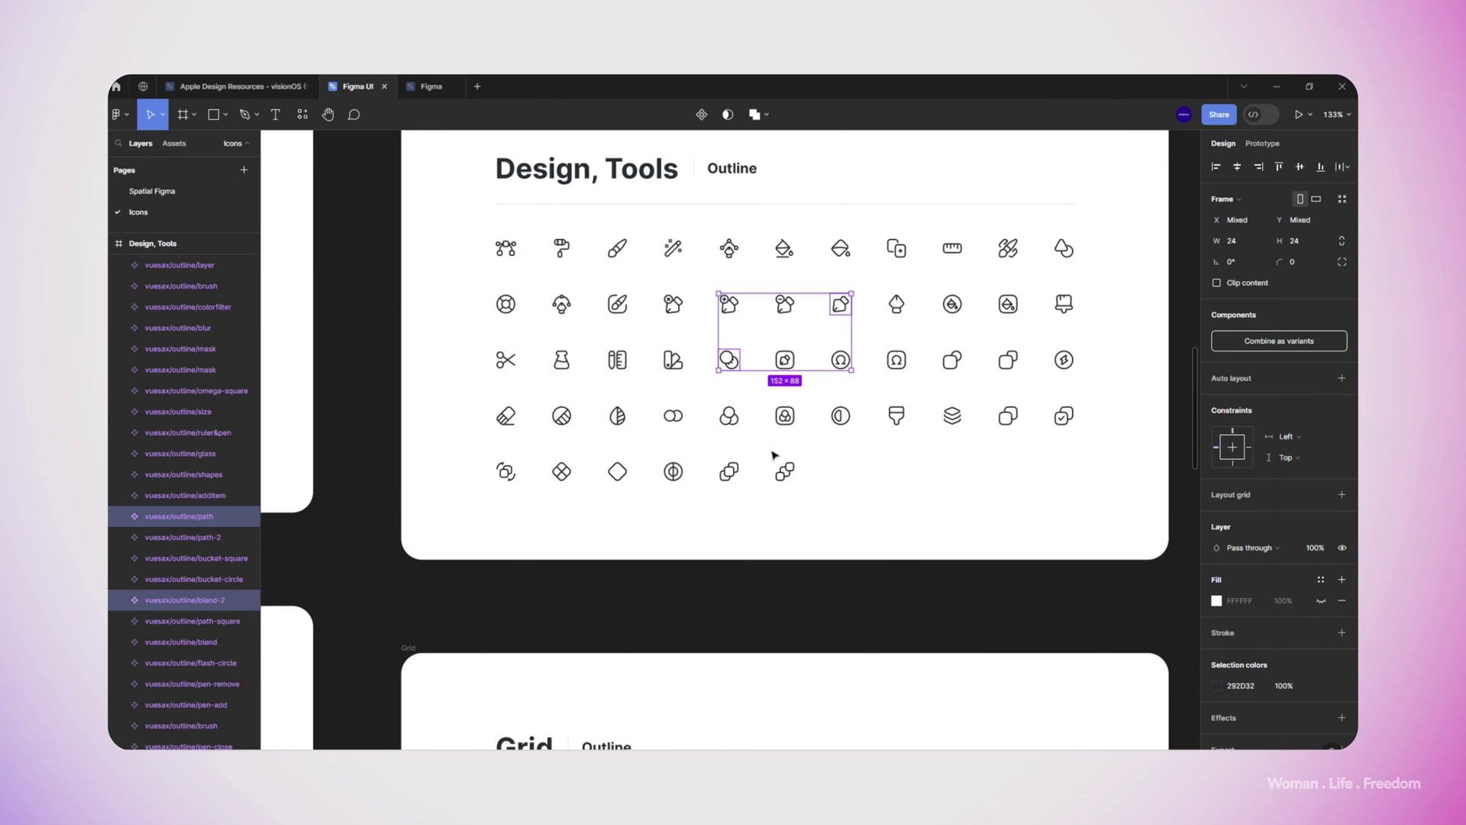
pyautogui.scroll(-6, 482, 543)
pyautogui.scroll(5, 573, 402)
pyautogui.keyDown('shift'); pyautogui.click(510, 331); pyautogui.keyUp('shift')
# Step: Look through the other icon categories on the Icons page for further icons suited to the Figma toolbars
pyautogui.scroll(-2, 535, 373)
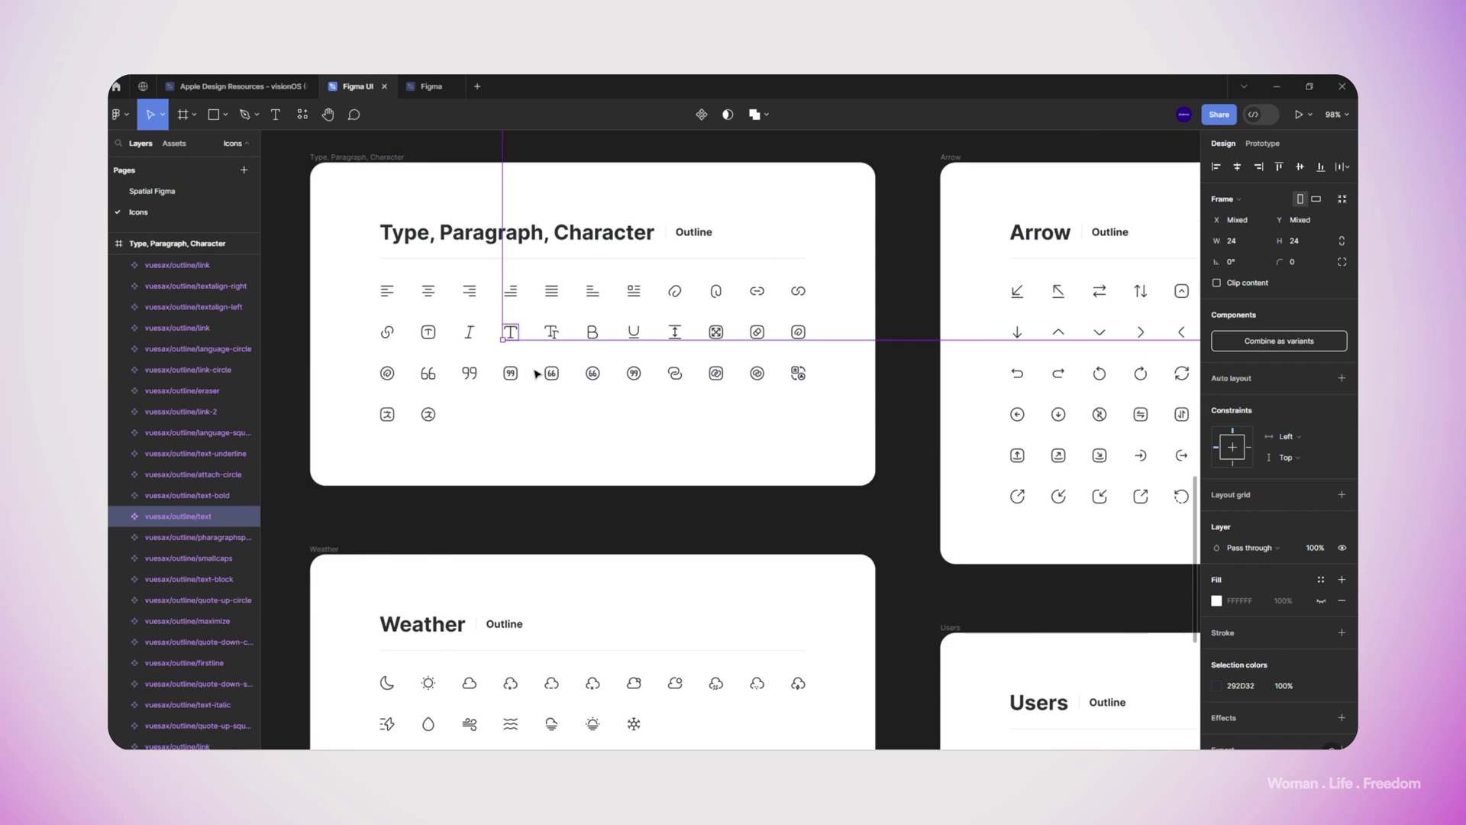
pyautogui.scroll(-4, 631, 459)
pyautogui.scroll(-2, 631, 462)
pyautogui.scroll(4, 1169, 595)
pyautogui.moveTo(1169, 595); pyautogui.dragTo(858, 484)
pyautogui.scroll(8, 878, 617)
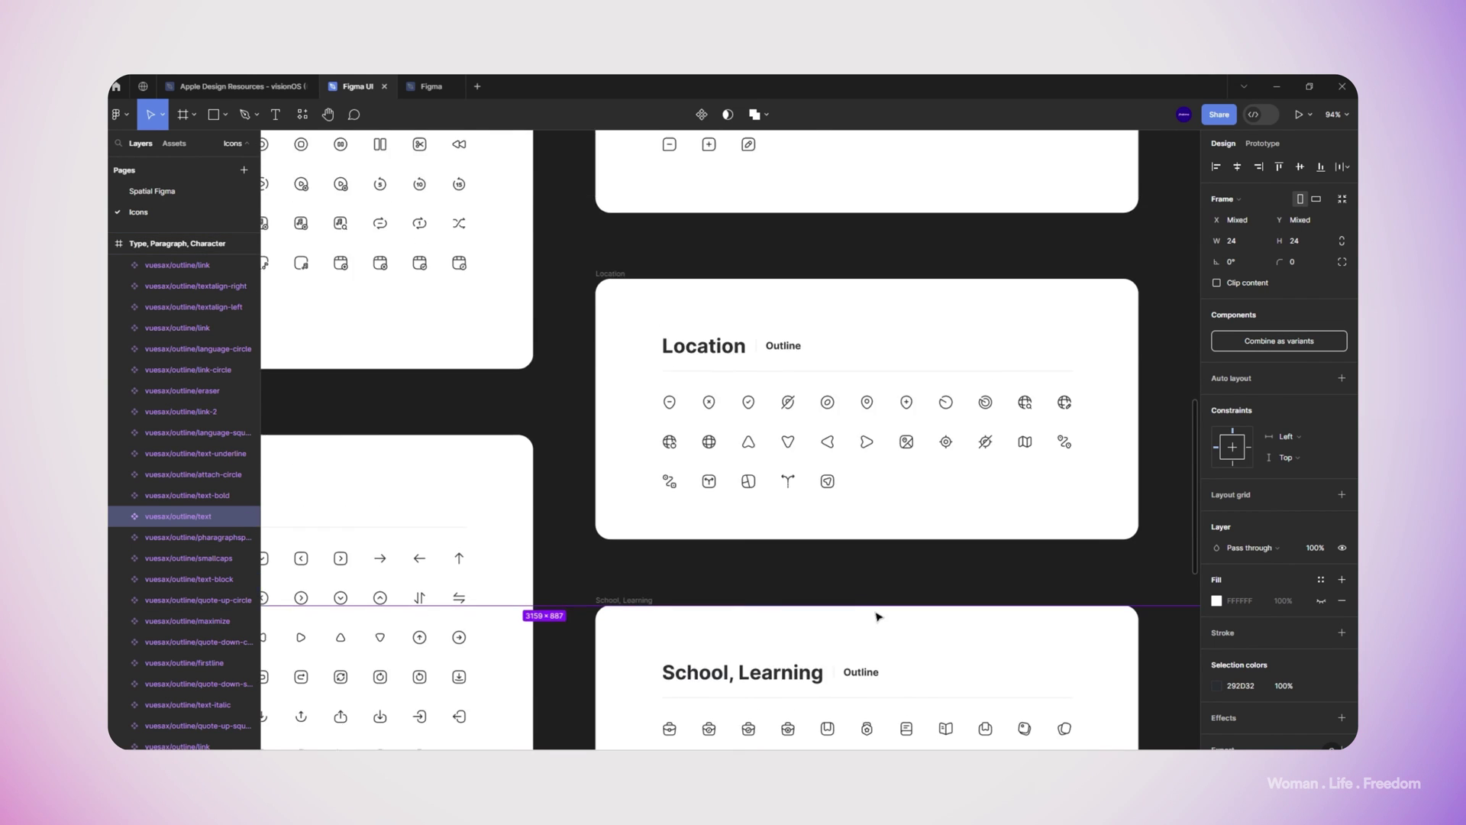
pyautogui.scroll(3, 878, 616)
pyautogui.hscroll(3, 1070, 394)
pyautogui.scroll(-5, 1140, 557)
pyautogui.hscroll(3, 973, 557)
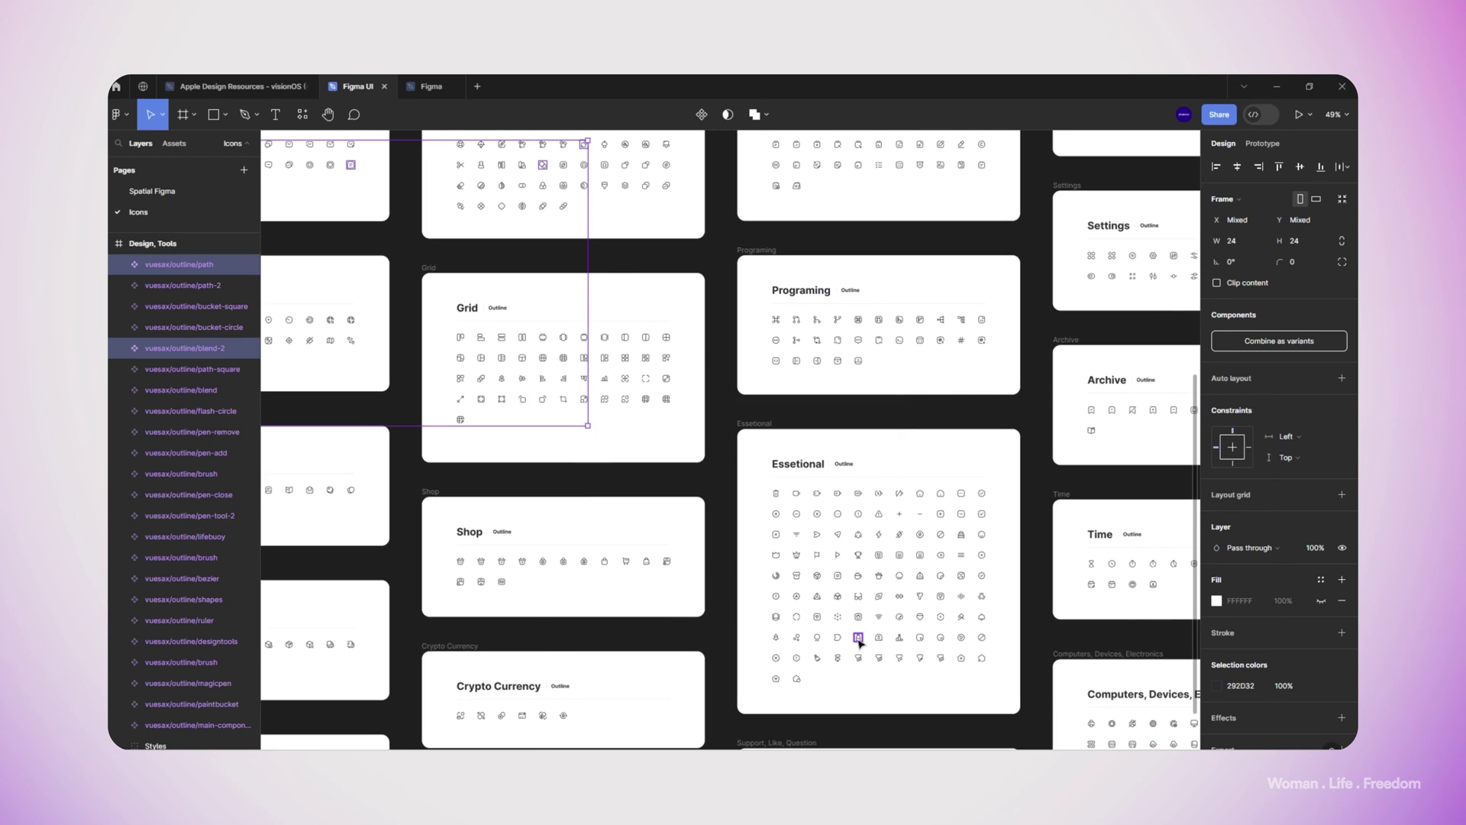
pyautogui.scroll(3, 859, 643)
pyautogui.scroll(-5, 937, 595)
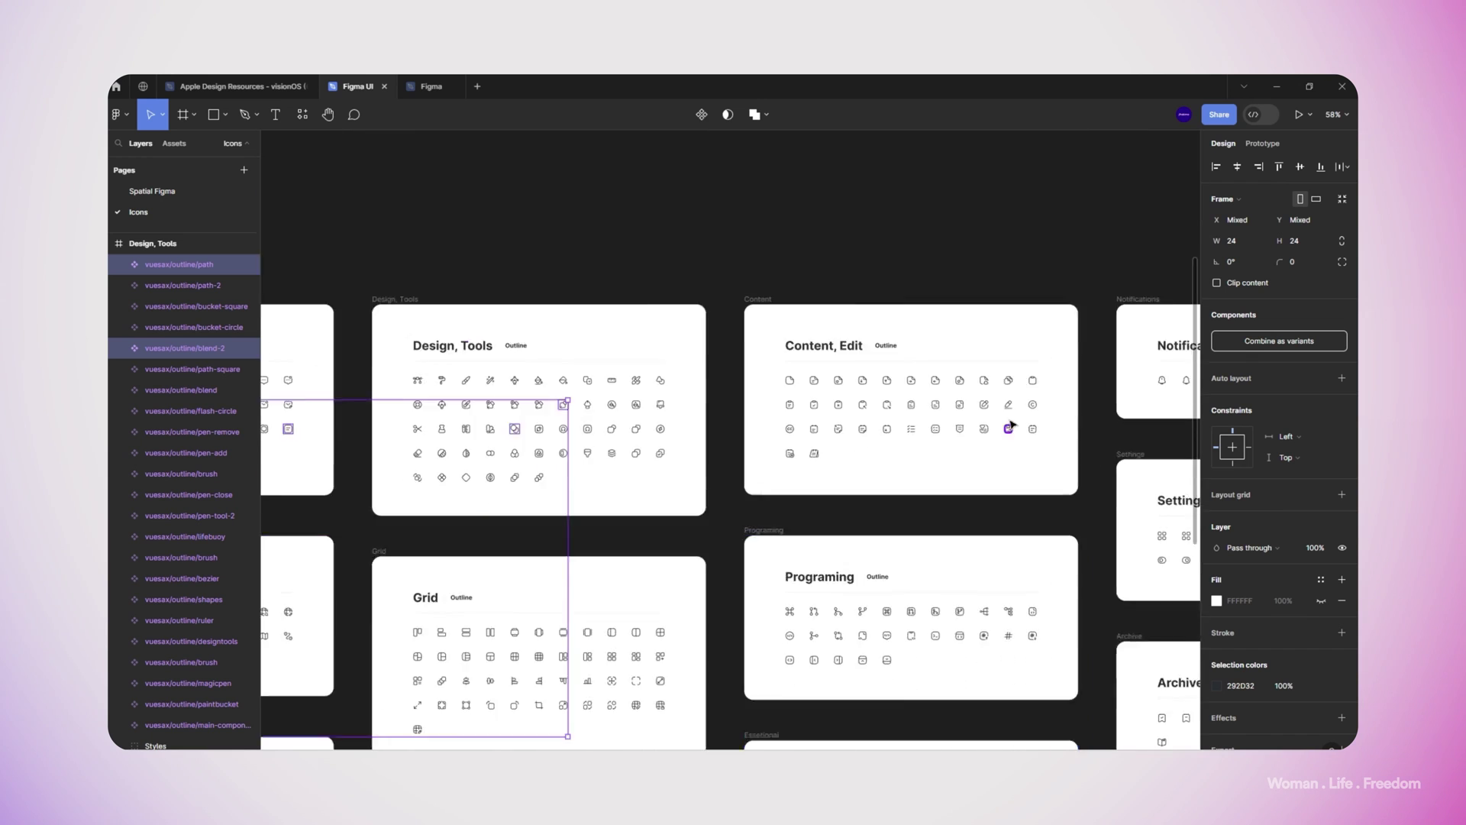
pyautogui.hscroll(3, 726, 412)
pyautogui.scroll(5, 873, 398)
pyautogui.scroll(-4, 621, 356)
pyautogui.scroll(-5, 795, 429)
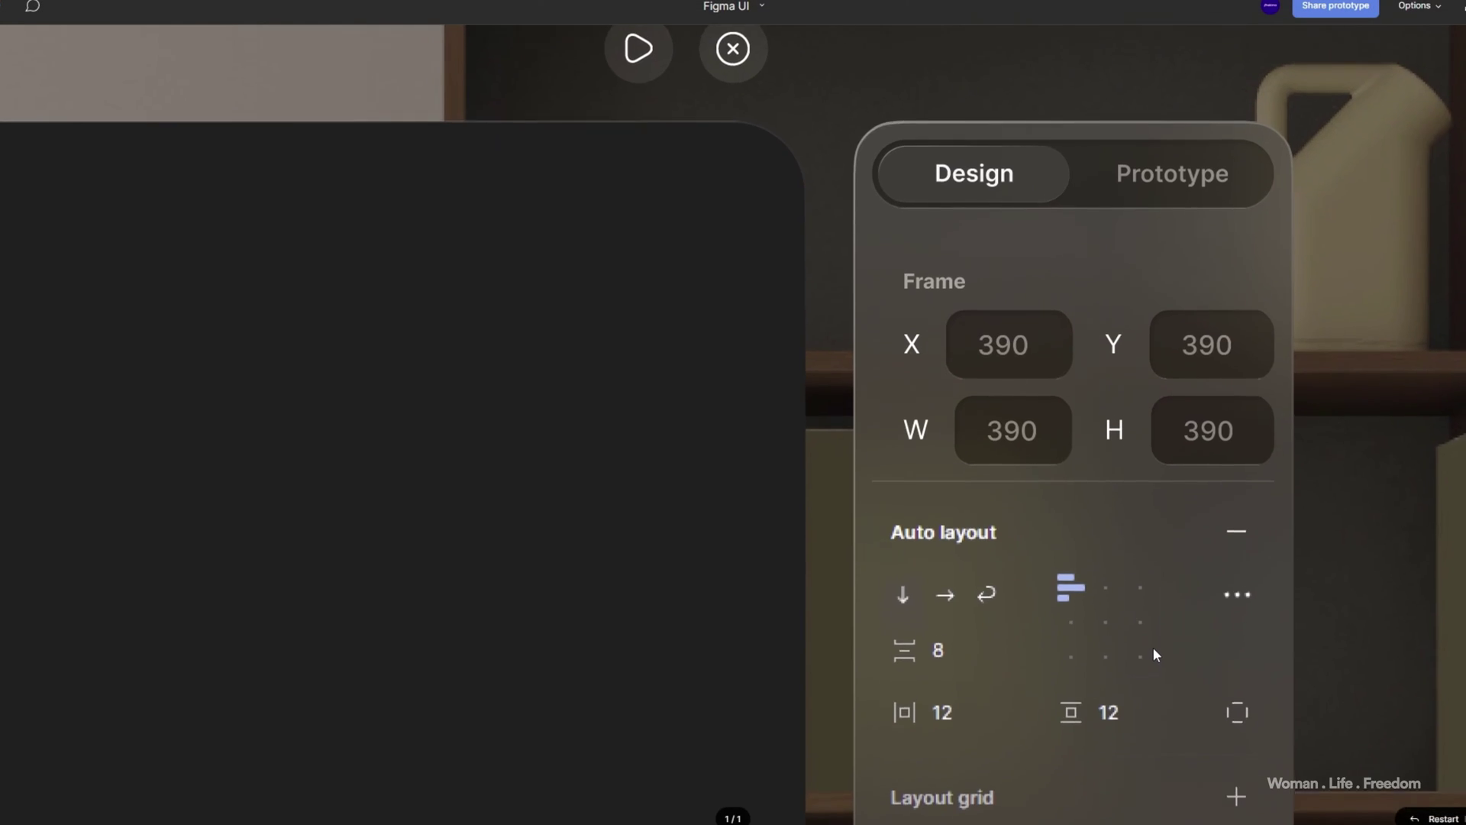
pyautogui.moveTo(1154, 647); pyautogui.dragTo(1148, 304)
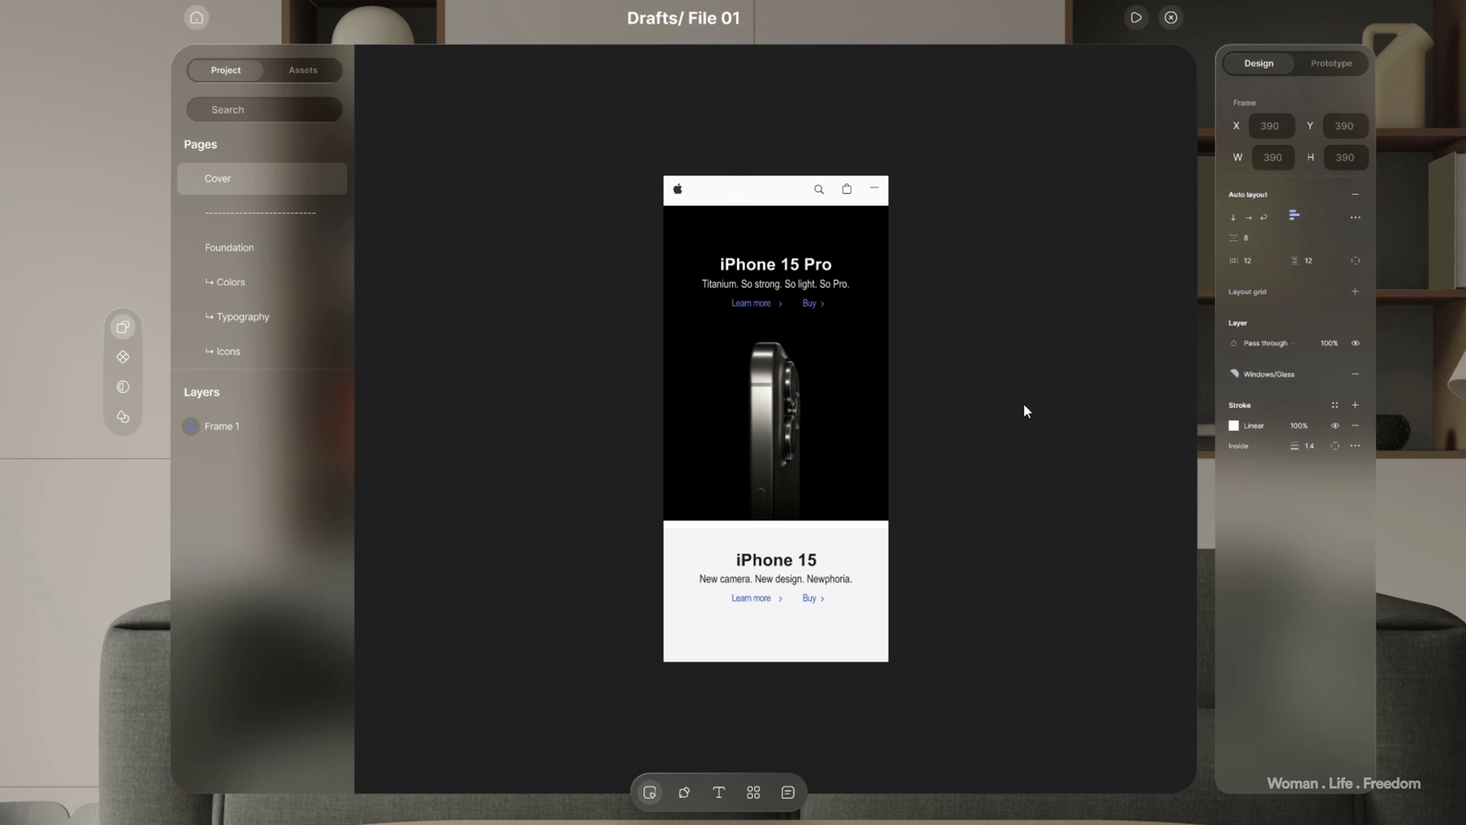